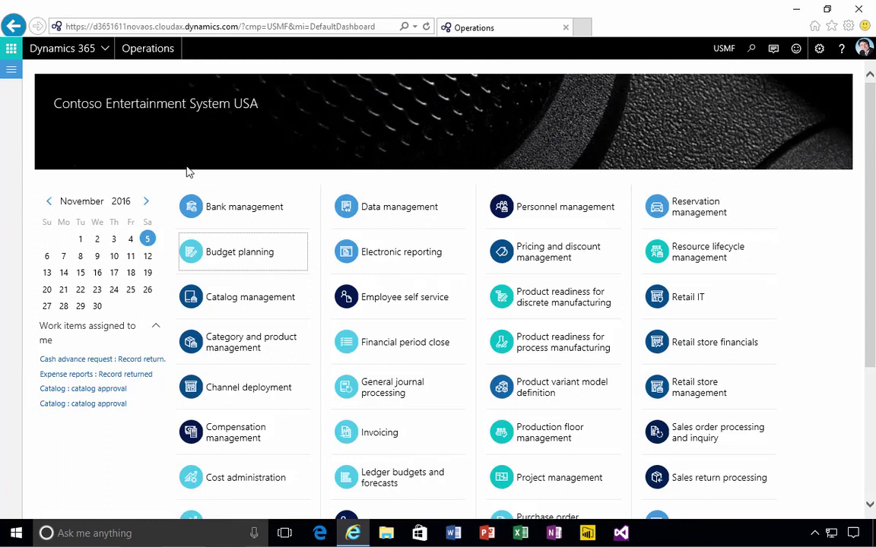
Step: Open the modules navigation pane and scroll to System administration's Setup pages, including Power BI
{"action": "left_click", "coordinate": [10, 73]}
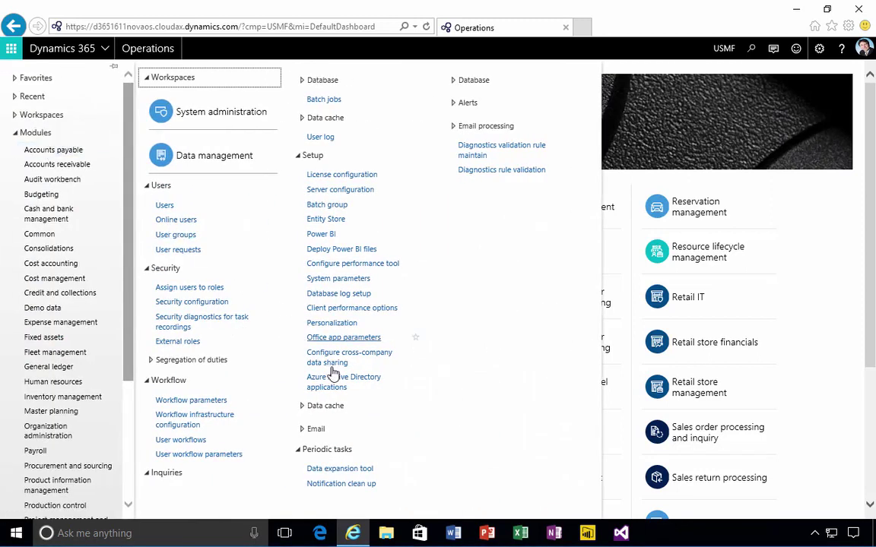
{"action": "scroll", "coordinate": [107, 425], "scroll_direction": "down", "scroll_amount": 3}
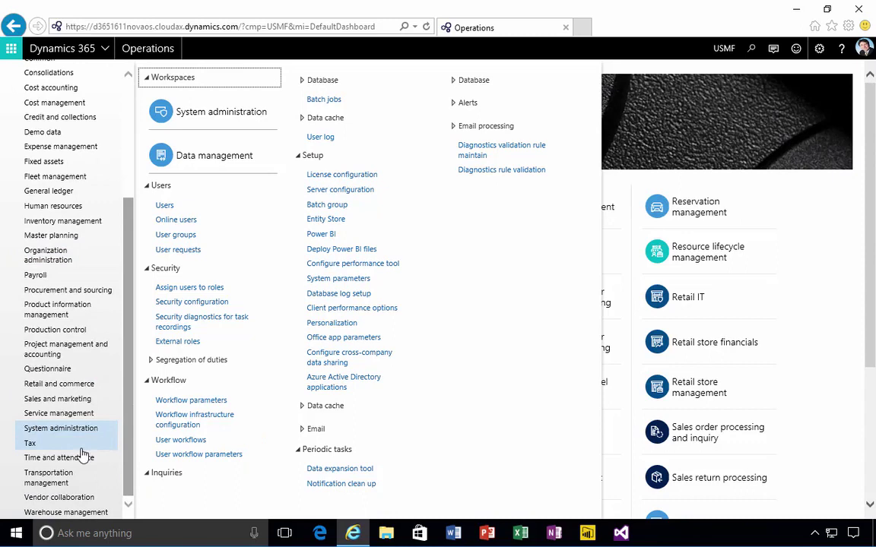
Step: Put the Power BI configuration into edit mode and set Azure AD Tenant to microsoft.com
{"action": "left_click", "coordinate": [321, 235]}
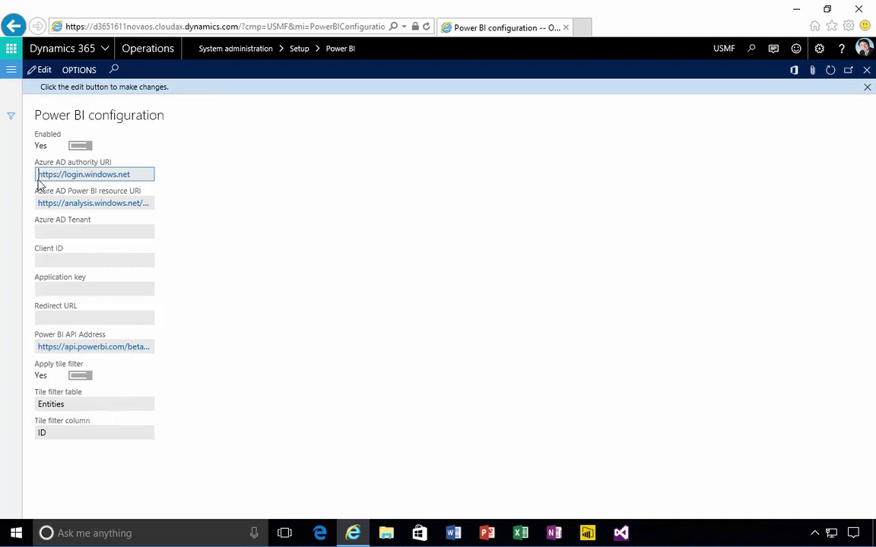
{"action": "left_click", "coordinate": [34, 70]}
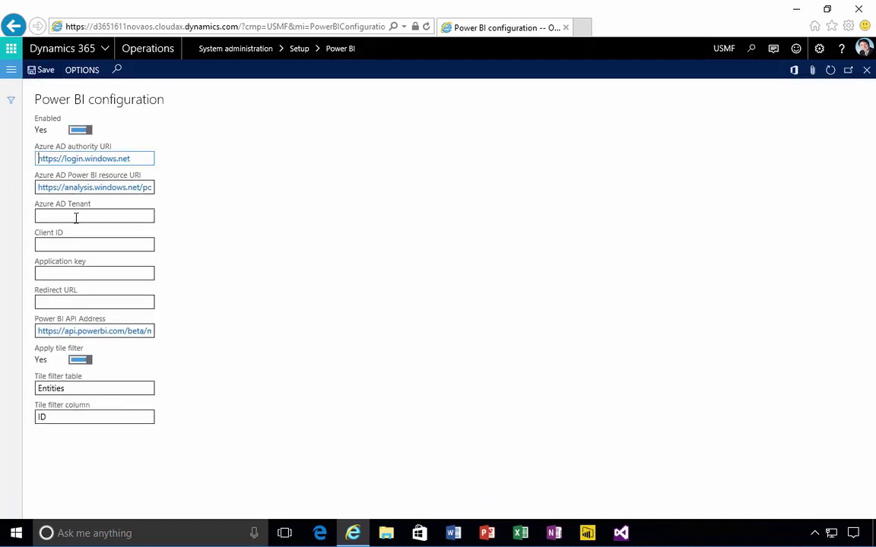
{"action": "left_click", "coordinate": [76, 216]}
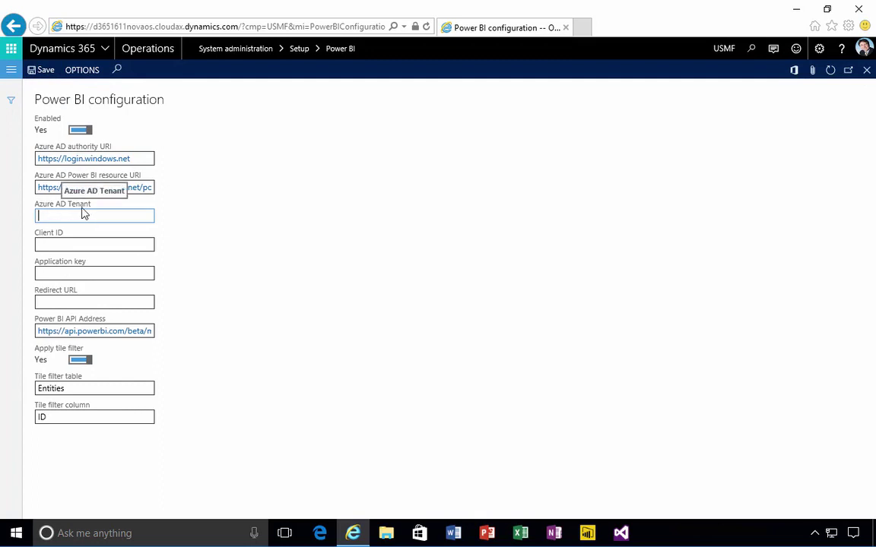
{"action": "type", "text": "microsoft.com"}
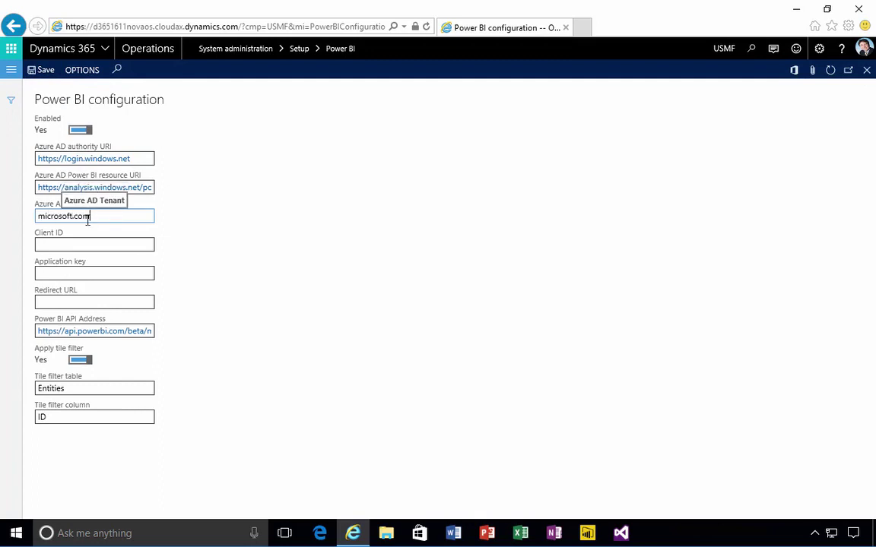
{"action": "key", "text": "Tab"}
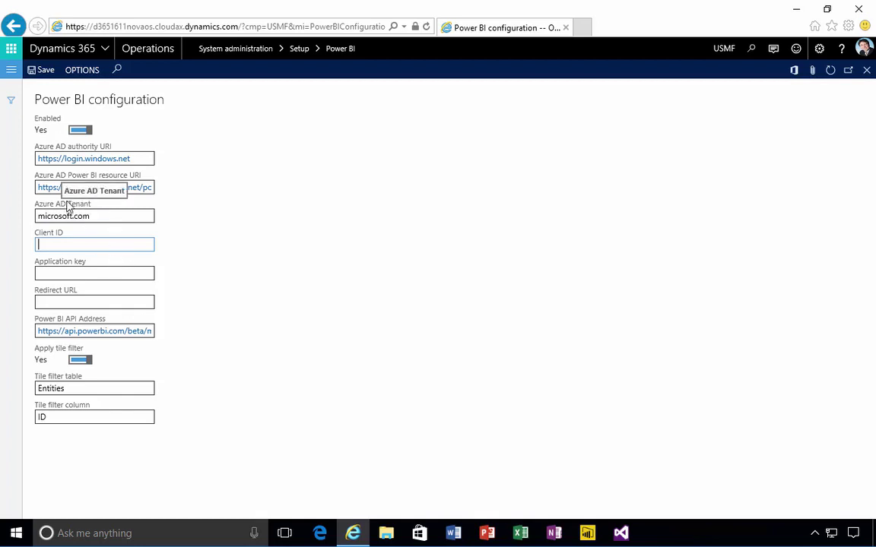
{"action": "left_click", "coordinate": [94, 220]}
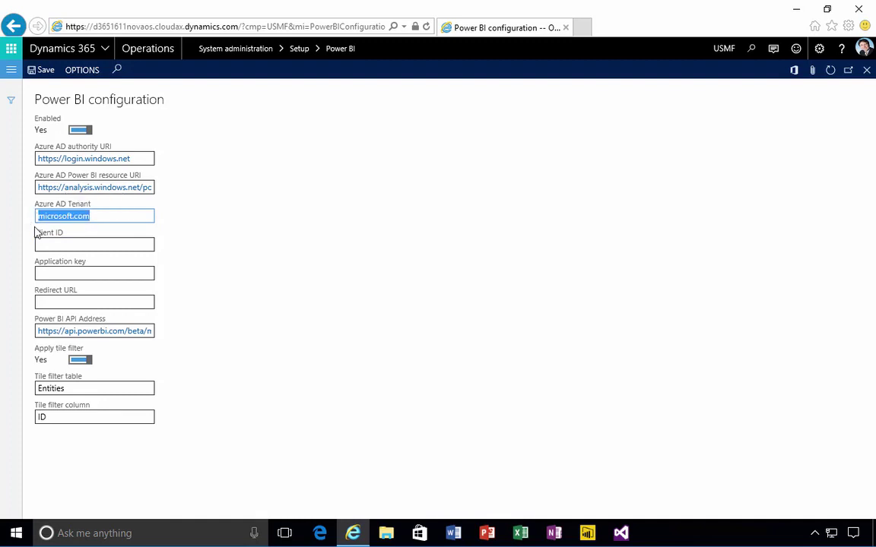
{"action": "left_click", "coordinate": [96, 212]}
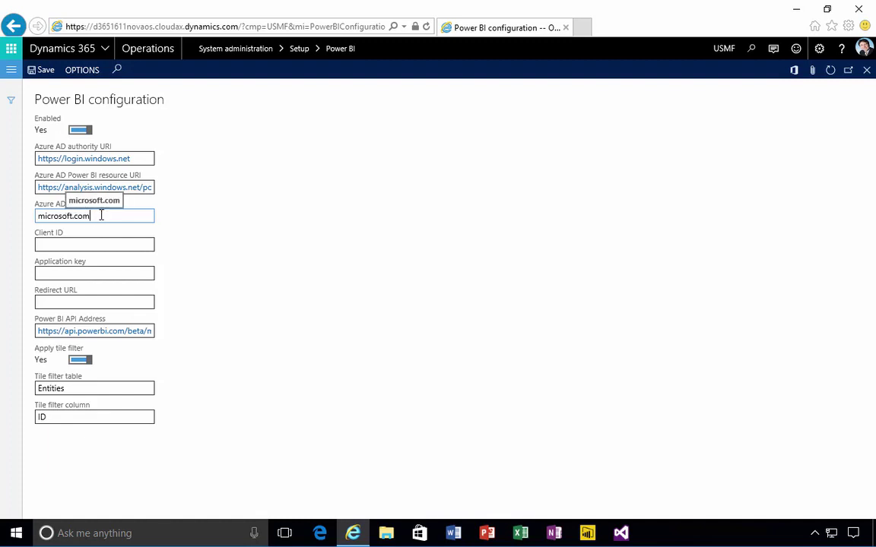
Step: Set Redirect URL to the environment's host address copied from the address bar, plus /oauth
{"action": "left_click", "coordinate": [67, 303]}
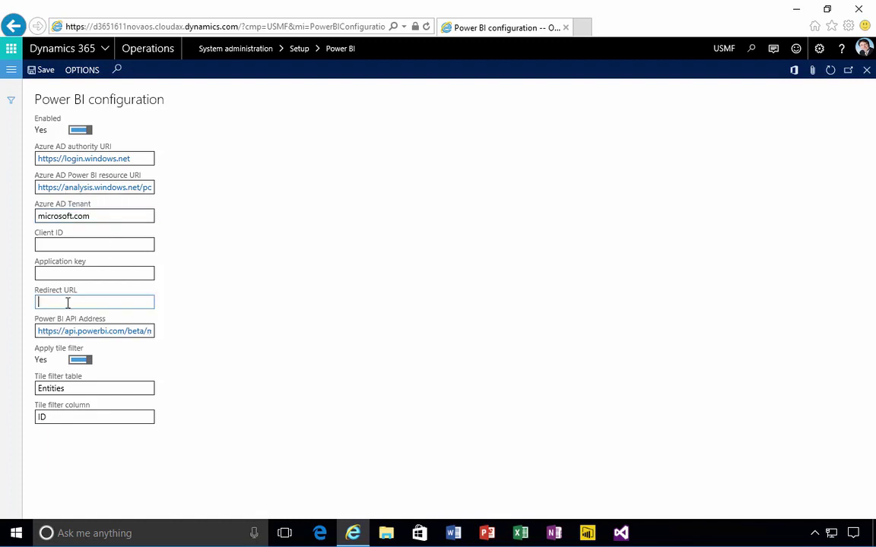
{"action": "left_click", "coordinate": [163, 28]}
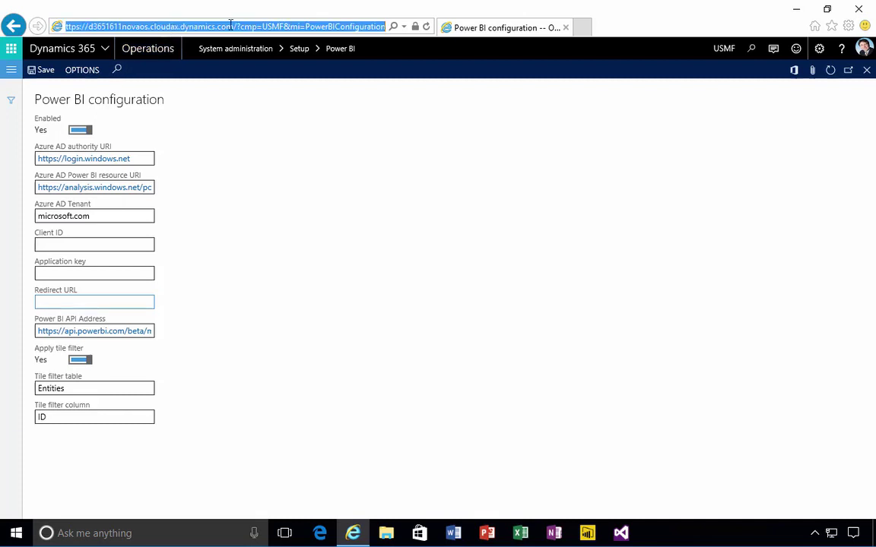
{"action": "left_click_drag", "start_coordinate": [234, 27], "coordinate": [76, 25]}
{"action": "key", "text": "ctrl+c"}
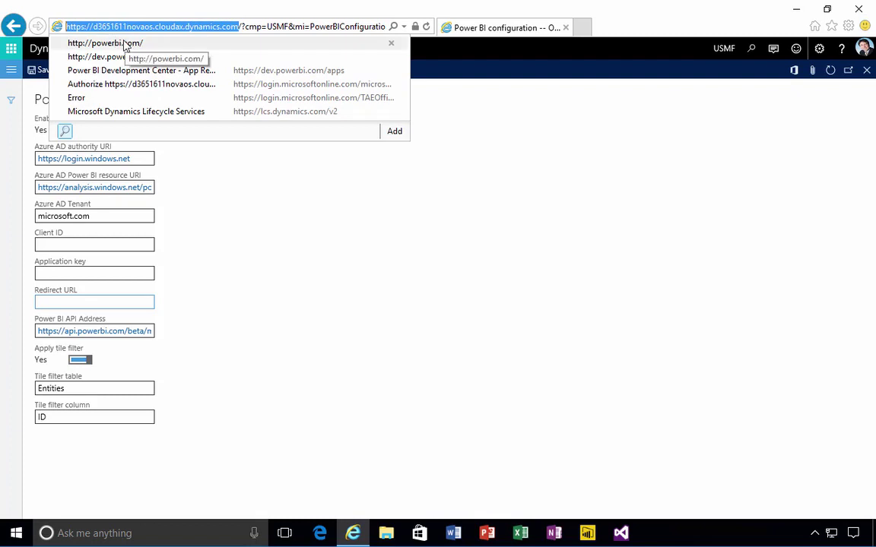
{"action": "left_click", "coordinate": [97, 302]}
{"action": "key", "text": "ctrl+v"}
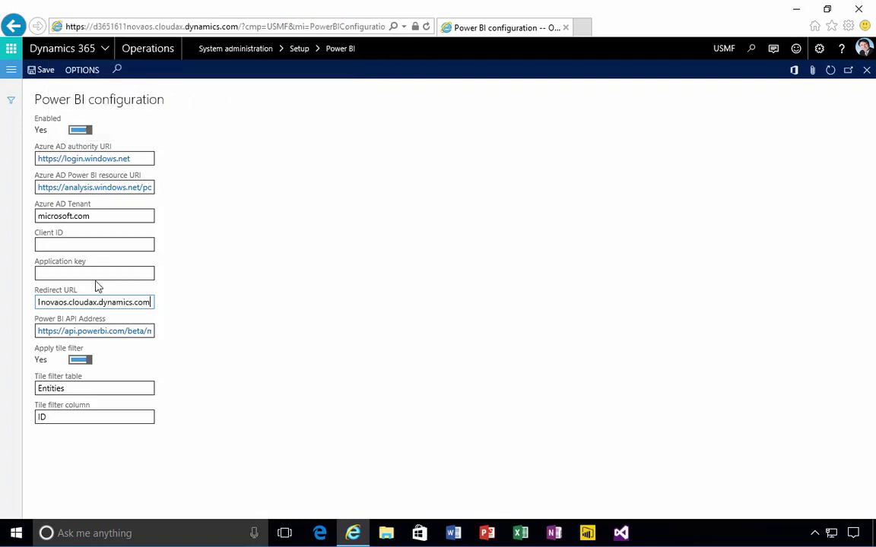
{"action": "type", "text": "/o"}
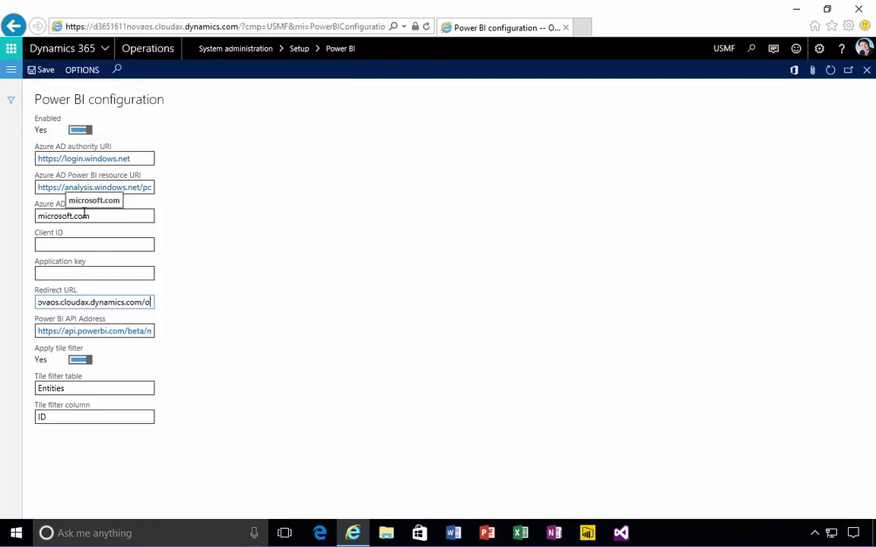
{"action": "type", "text": "auth"}
{"action": "key", "text": "Tab"}
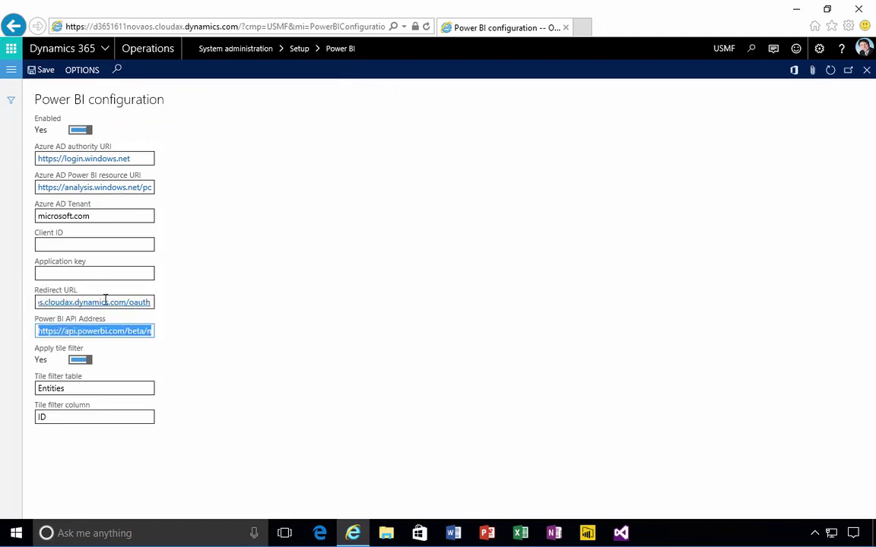
{"action": "left_click", "coordinate": [87, 273]}
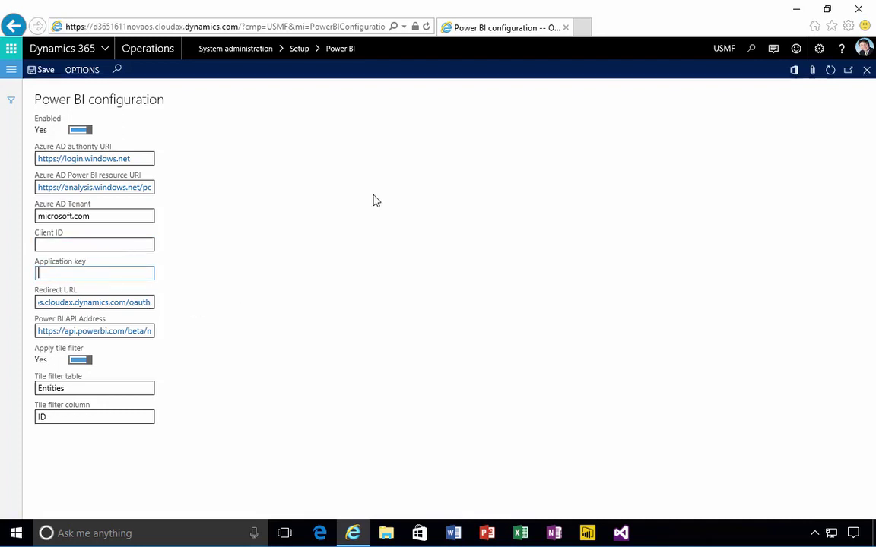
Step: In a new tab, load dev.powerbi.com/apps and sign in with the existing Power BI account
{"action": "left_click", "coordinate": [582, 28]}
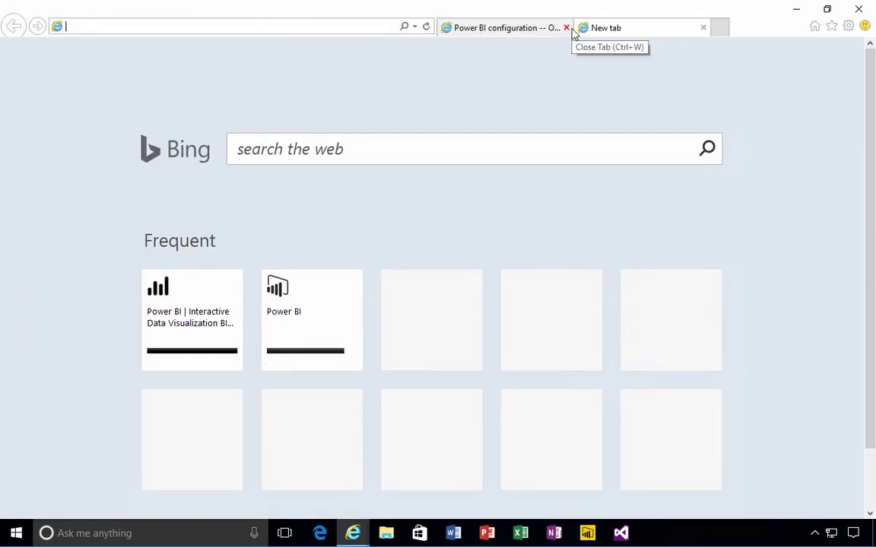
{"action": "type", "text": "dev"}
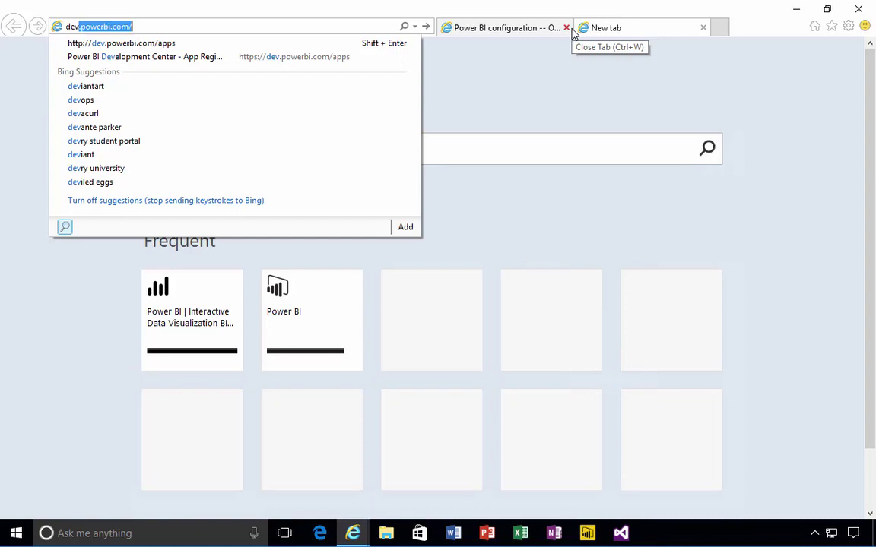
{"action": "key", "text": "End"}
{"action": "key", "text": "Down"}
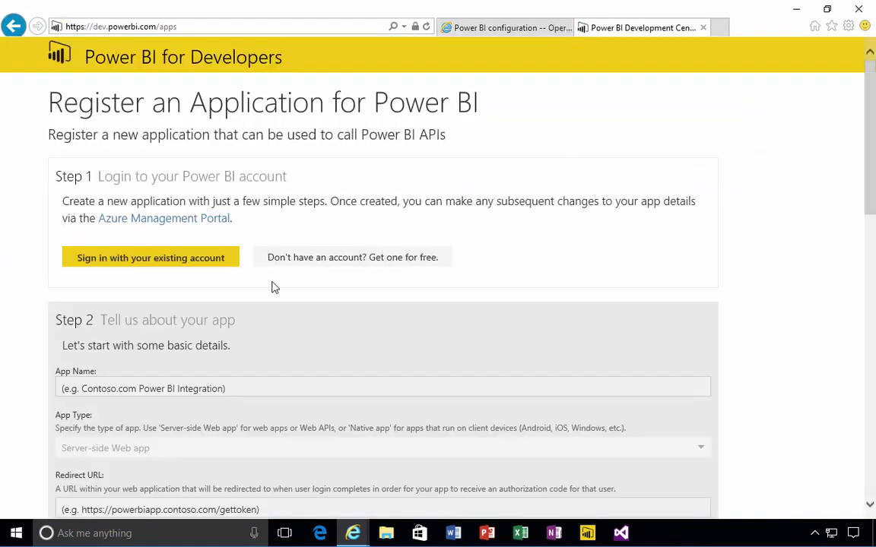
{"action": "left_click", "coordinate": [187, 266]}
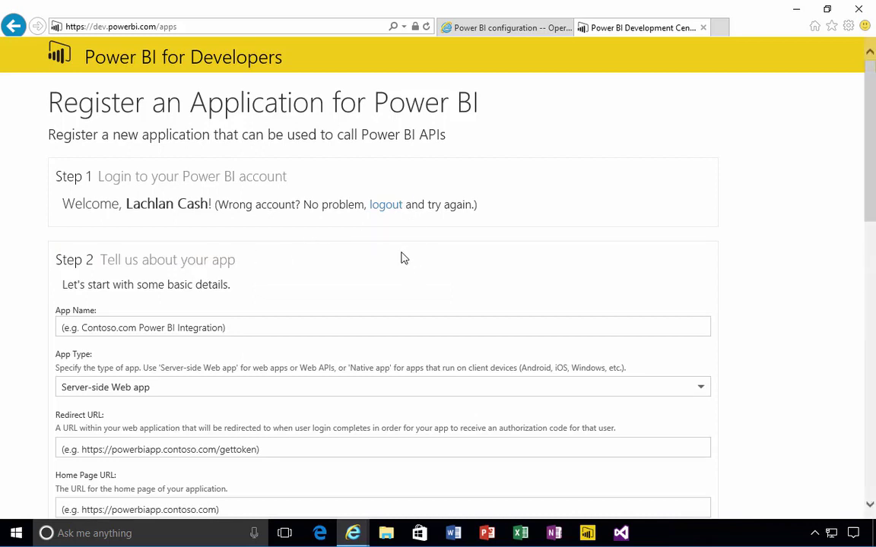
{"action": "scroll", "coordinate": [449, 272], "scroll_direction": "down", "scroll_amount": 1}
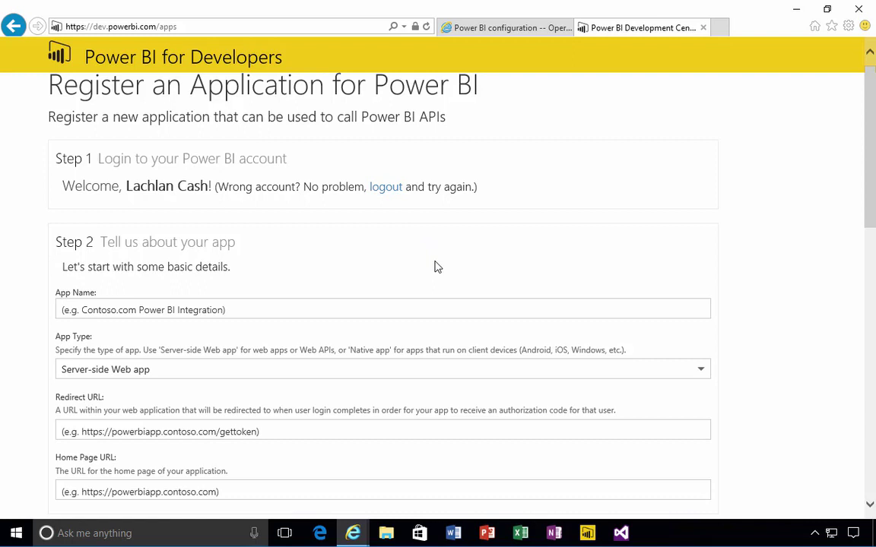
{"action": "scroll", "coordinate": [436, 267], "scroll_direction": "down", "scroll_amount": 2}
{"action": "scroll", "coordinate": [437, 267], "scroll_direction": "up", "scroll_amount": 1}
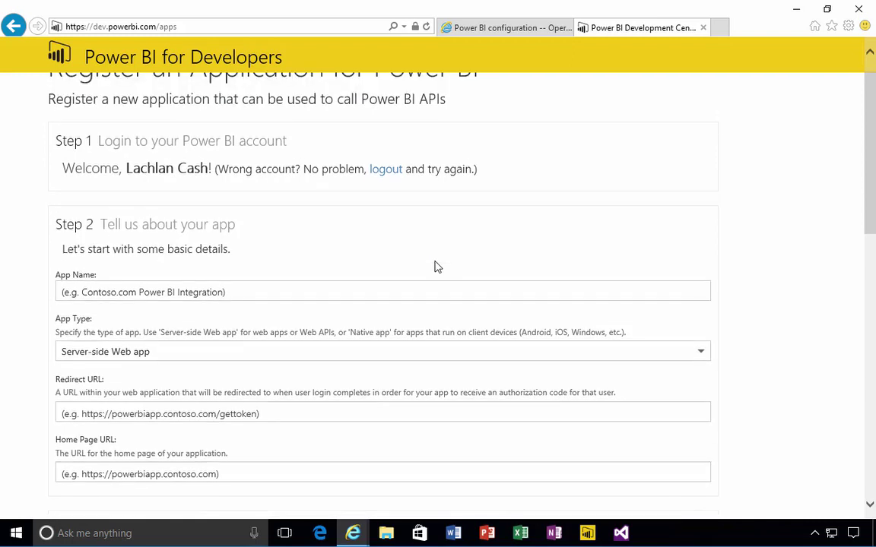
{"action": "scroll", "coordinate": [437, 267], "scroll_direction": "up", "scroll_amount": 1}
{"action": "scroll", "coordinate": [437, 267], "scroll_direction": "up", "scroll_amount": 1}
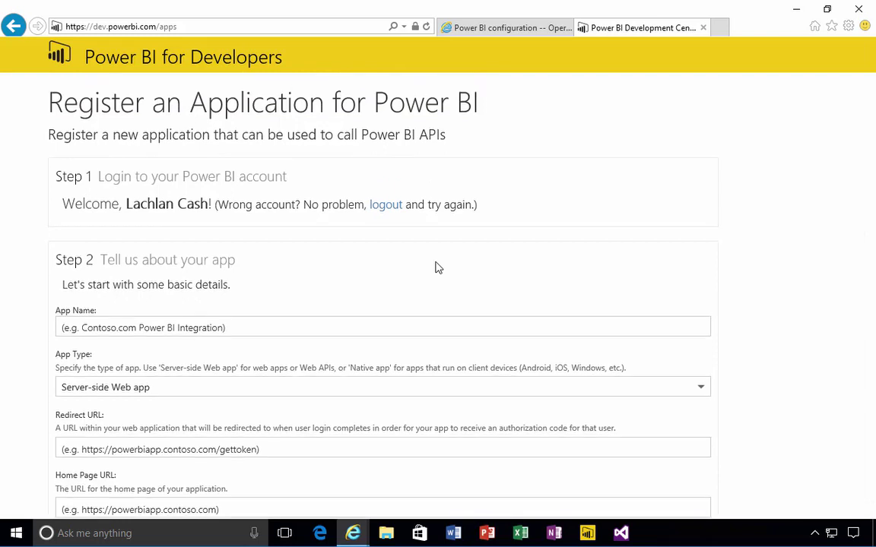
Step: Copy the Dynamics 365 base URL and name the new app D365 Deployment
{"action": "left_click", "coordinate": [303, 329]}
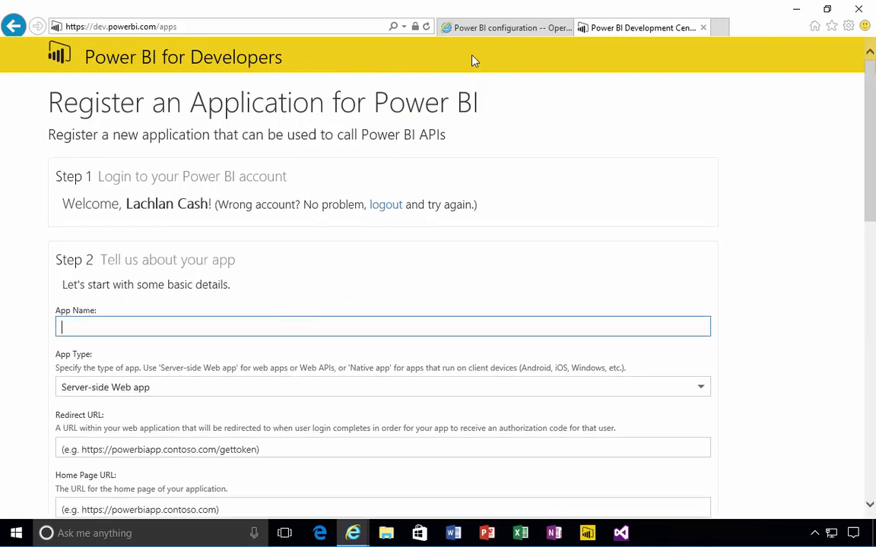
{"action": "left_click", "coordinate": [482, 30]}
{"action": "left_click", "coordinate": [188, 26]}
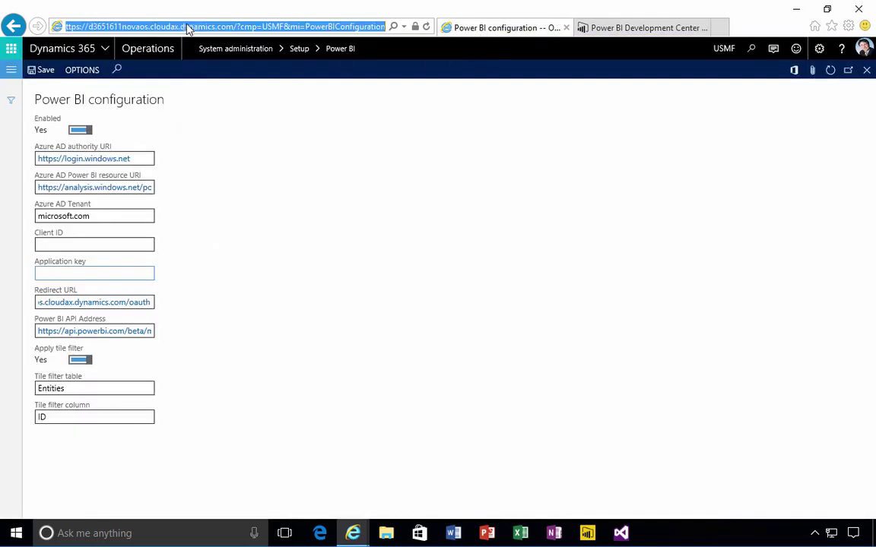
{"action": "left_click_drag", "start_coordinate": [233, 25], "coordinate": [45, 23]}
{"action": "key", "text": "ctrl+c"}
{"action": "left_click", "coordinate": [605, 28]}
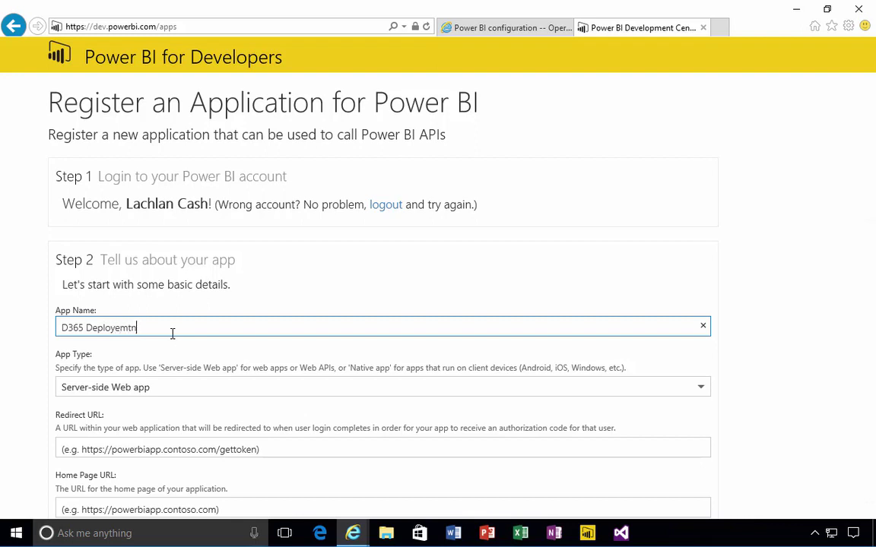
{"action": "key", "text": "BackSpace"}
{"action": "key", "text": "BackSpace"}
{"action": "key", "text": "BackSpace"}
{"action": "key", "text": "BackSpace"}
{"action": "type", "text": "yment"}
{"action": "key", "text": "Tab"}
{"action": "key", "text": "Tab"}
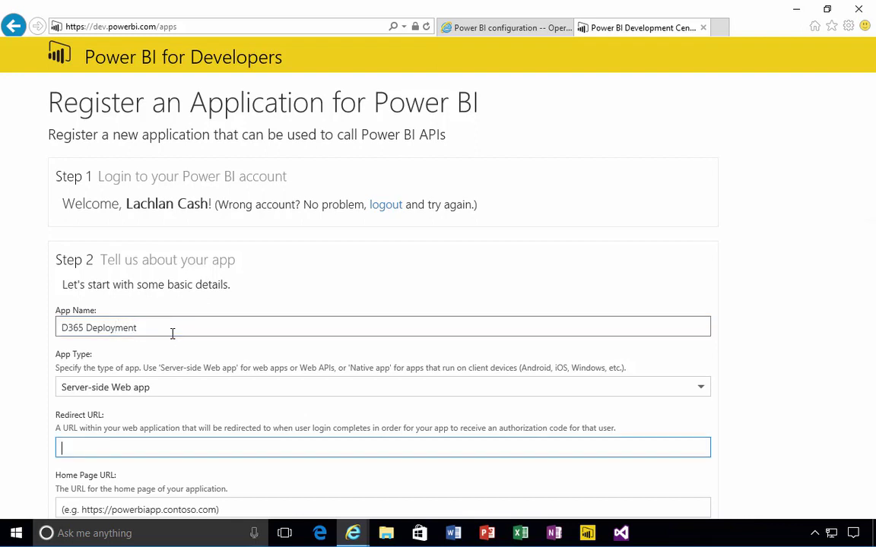
{"action": "left_click", "coordinate": [26, 378]}
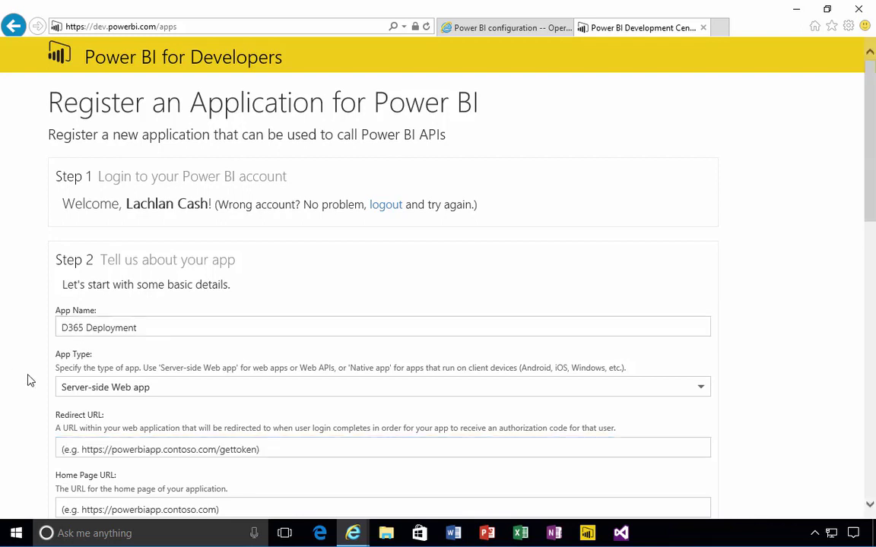
{"action": "scroll", "coordinate": [30, 380], "scroll_direction": "down", "scroll_amount": 1}
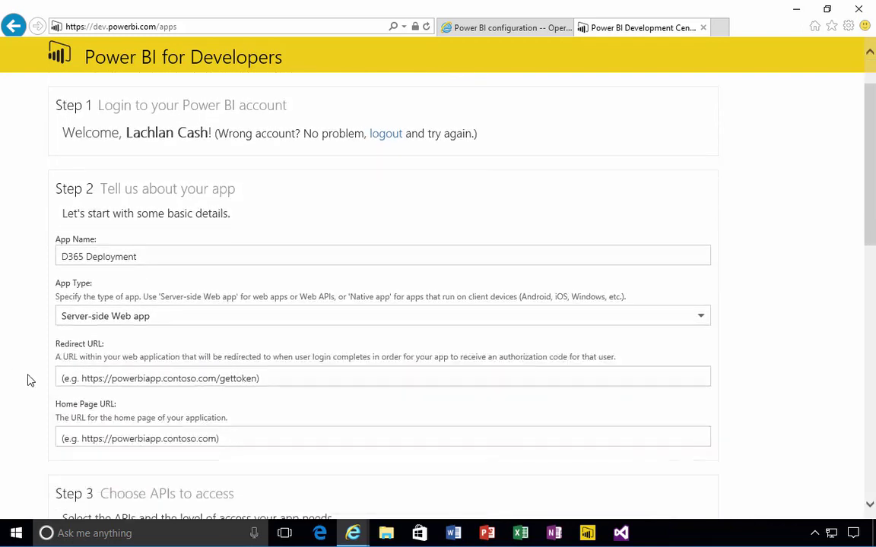
{"action": "left_click", "coordinate": [122, 378]}
{"action": "key", "text": "ctrl+v"}
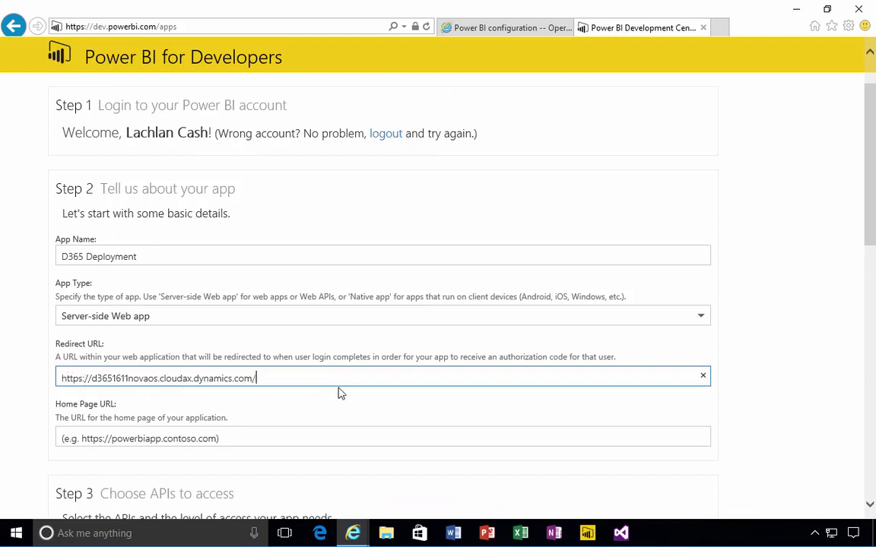
{"action": "type", "text": "/oauth"}
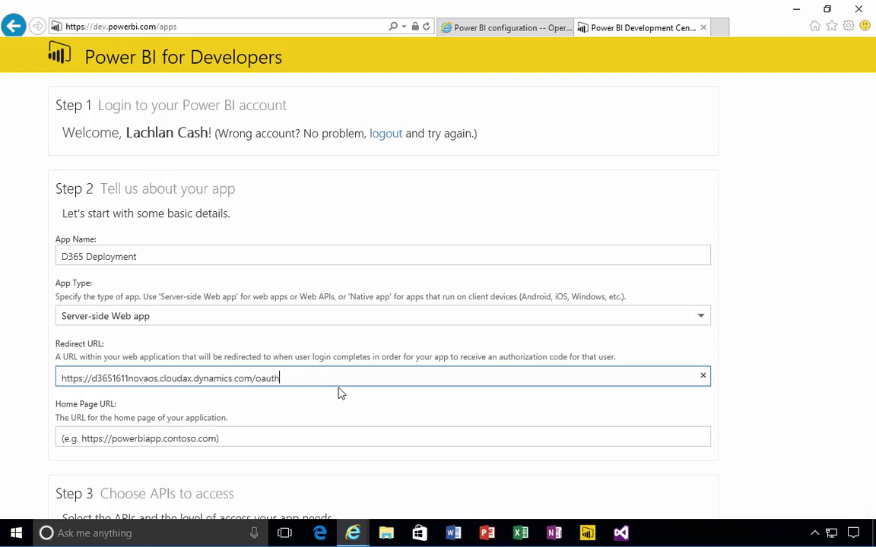
{"action": "key", "text": "Tab"}
{"action": "key", "text": "ctrl+v"}
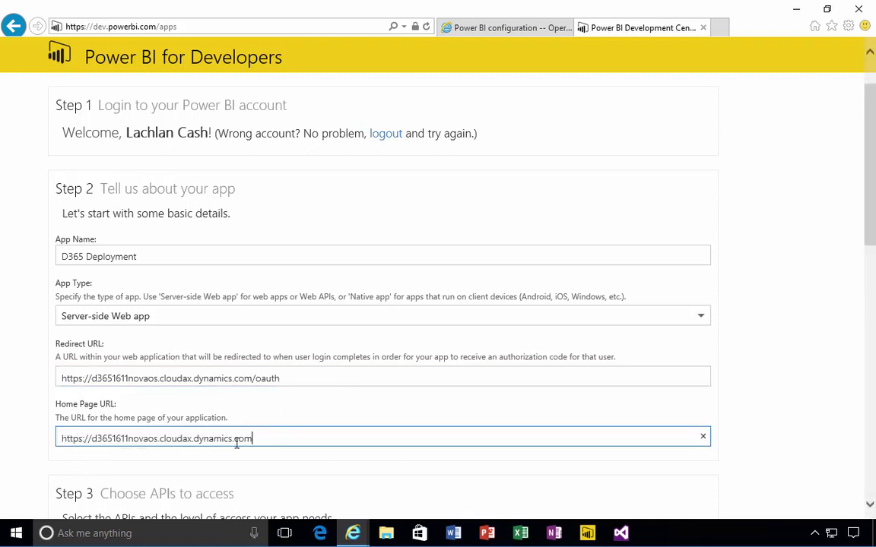
Step: Grant read datasets, read/write datasets, read dashboards, read reports and read groups permissions
{"action": "left_click", "coordinate": [31, 381]}
{"action": "scroll", "coordinate": [33, 387], "scroll_direction": "down", "scroll_amount": 3}
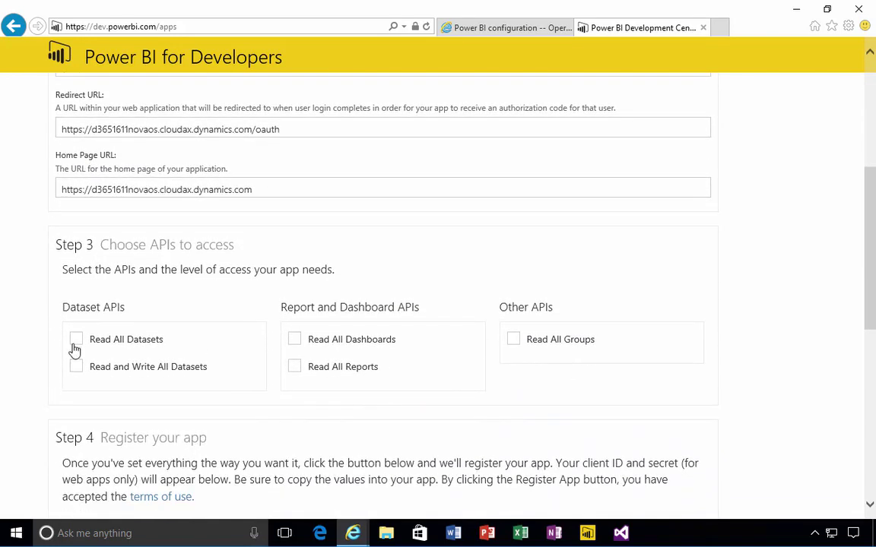
{"action": "left_click", "coordinate": [75, 340]}
{"action": "left_click", "coordinate": [76, 367]}
{"action": "left_click", "coordinate": [295, 341]}
{"action": "left_click", "coordinate": [294, 368]}
{"action": "left_click", "coordinate": [514, 340]}
Step: Register the app and copy its generated Client ID
{"action": "scroll", "coordinate": [427, 413], "scroll_direction": "down", "scroll_amount": 3}
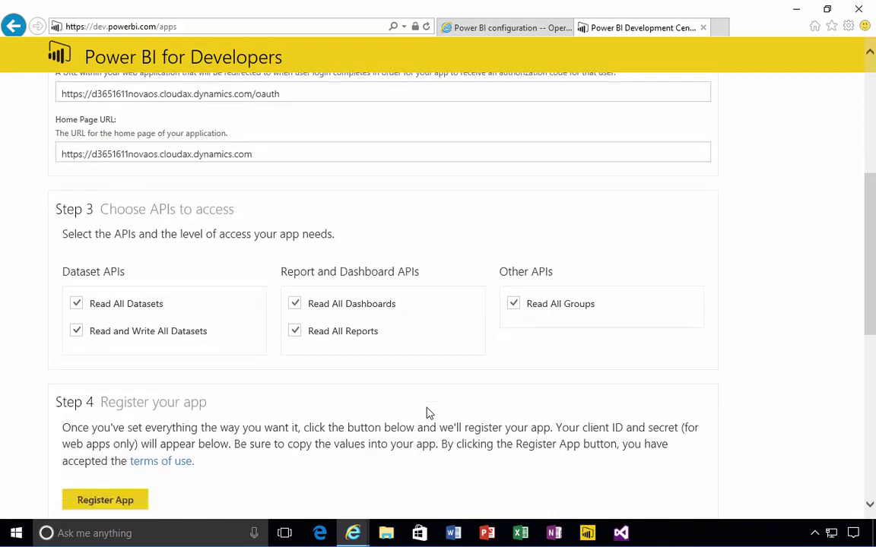
{"action": "left_click", "coordinate": [127, 430]}
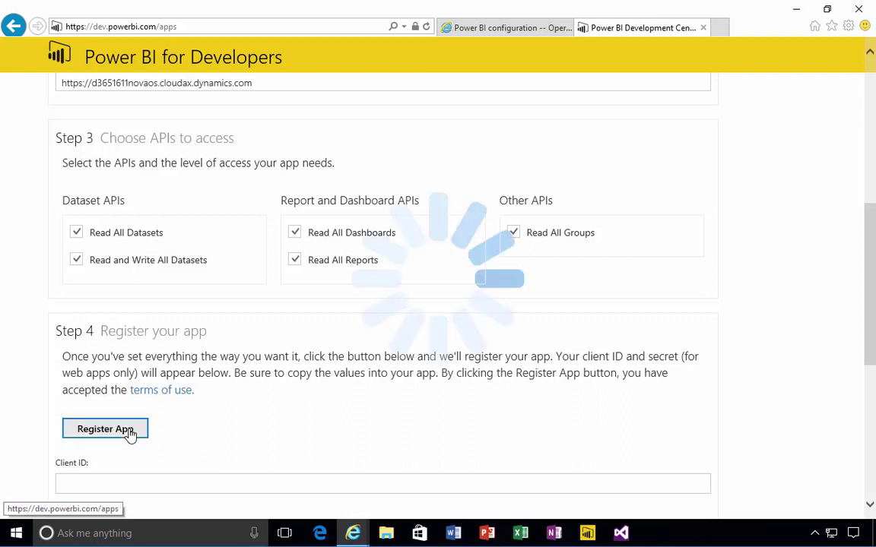
{"action": "scroll", "coordinate": [60, 408], "scroll_direction": "down", "scroll_amount": 2}
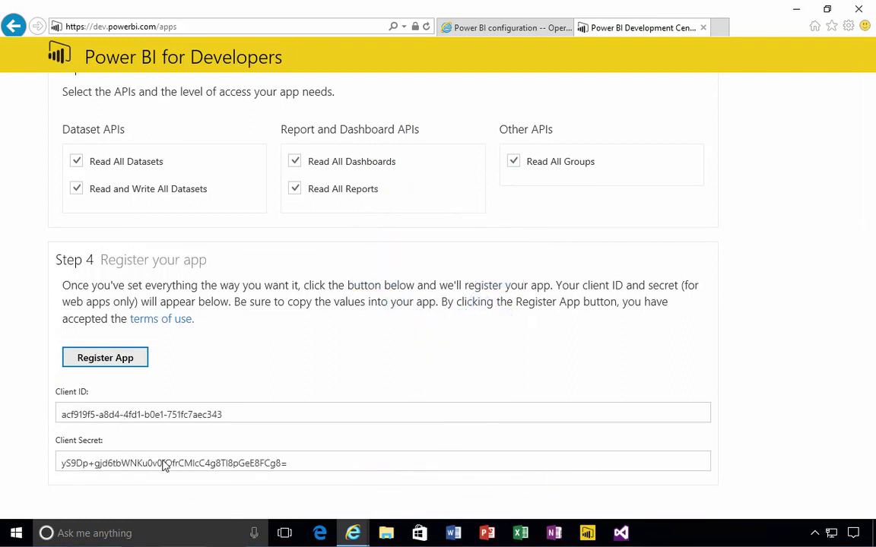
{"action": "left_click_drag", "start_coordinate": [235, 420], "coordinate": [35, 427]}
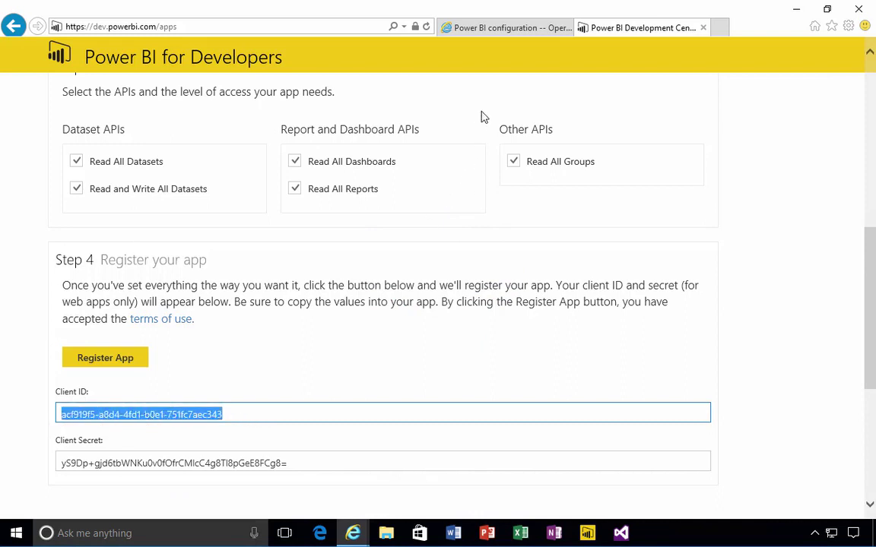
Step: Paste the copied Client ID into the Dynamics Power BI configuration
{"action": "left_click", "coordinate": [495, 31]}
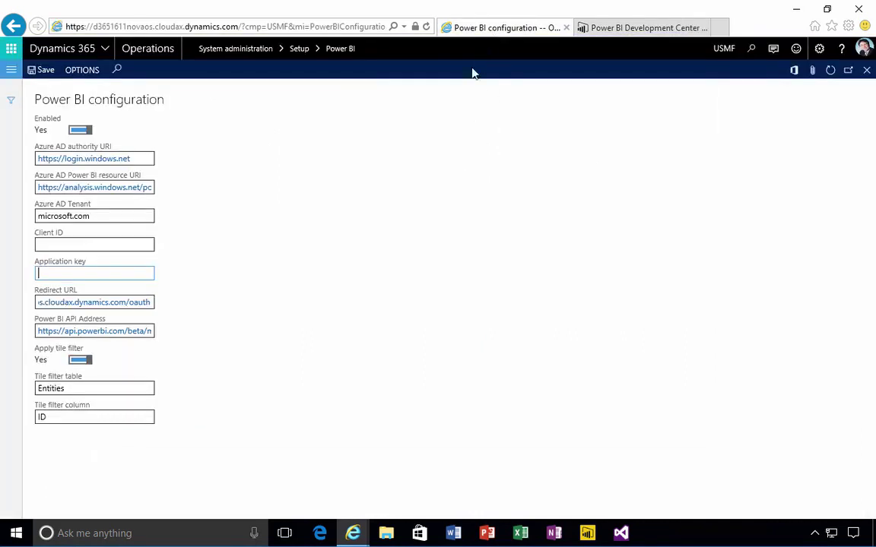
{"action": "left_click", "coordinate": [95, 243]}
{"action": "key", "text": "ctrl+v"}
{"action": "key", "text": "Tab"}
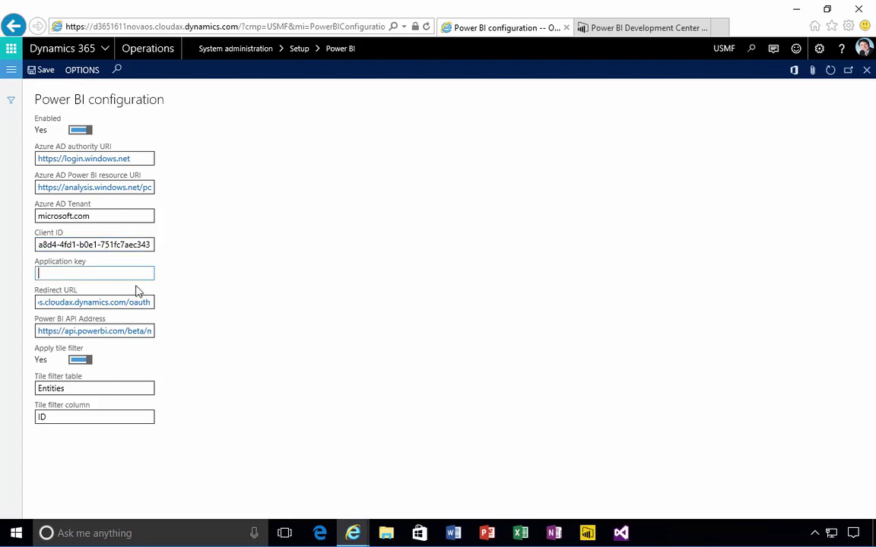
Step: Paste the app's Client Secret as the Application key, then save and close the configuration
{"action": "left_click", "coordinate": [645, 28]}
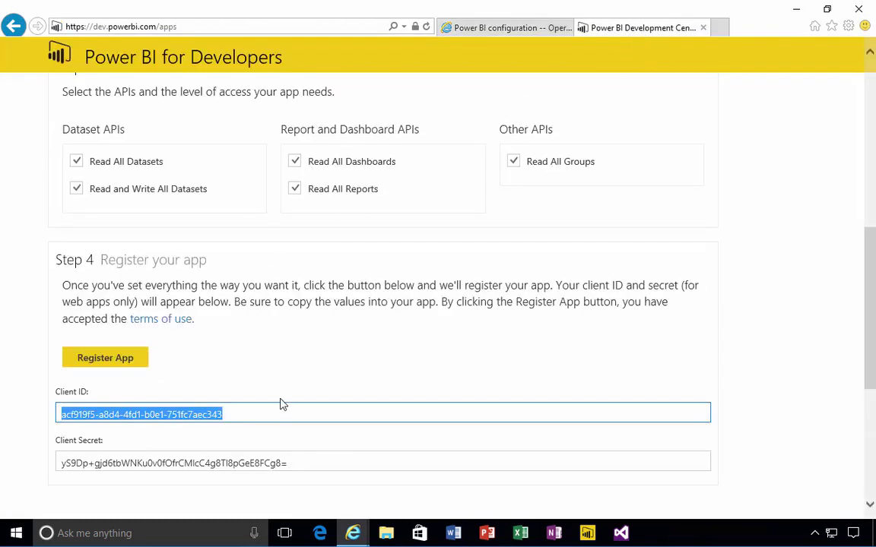
{"action": "left_click_drag", "start_coordinate": [283, 463], "coordinate": [25, 481]}
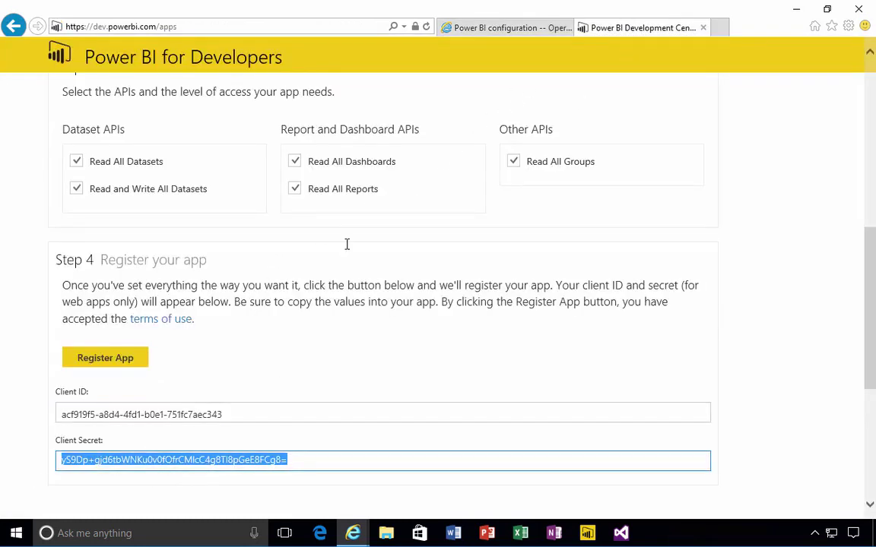
{"action": "left_click", "coordinate": [485, 28]}
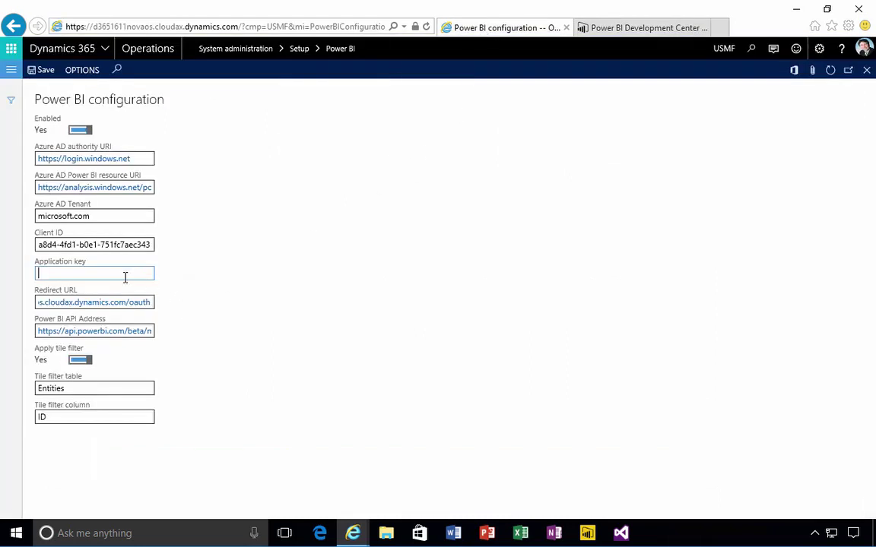
{"action": "key", "text": "ctrl+v"}
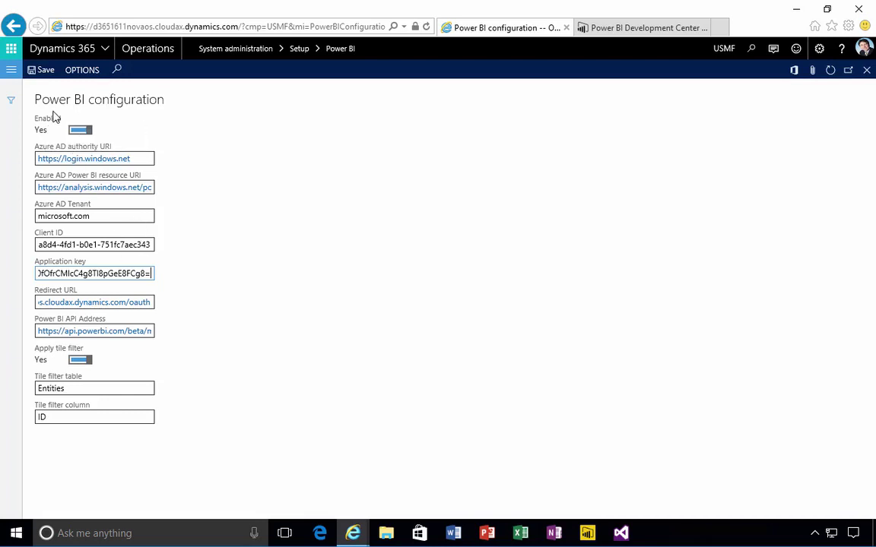
{"action": "left_click", "coordinate": [41, 70]}
{"action": "left_click", "coordinate": [866, 70]}
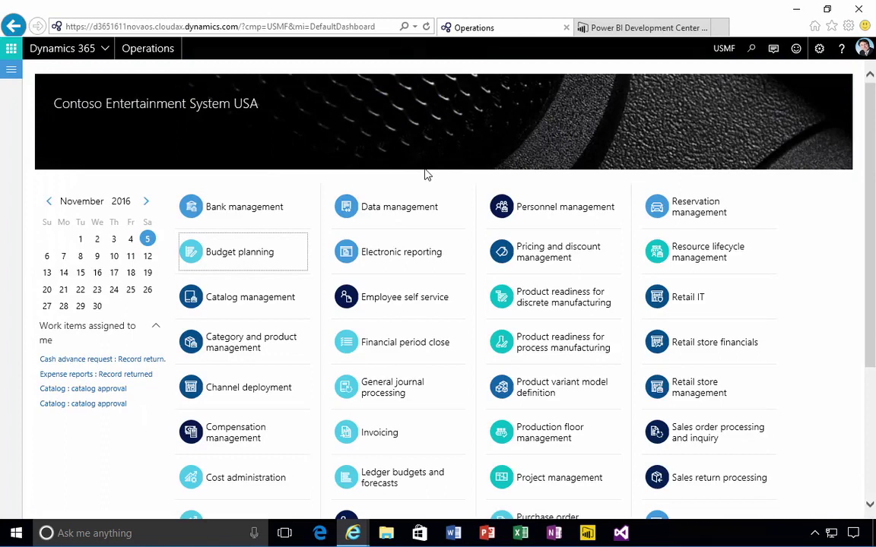
Step: Open the Budget planning workspace from the dashboard and close the Power BI Development Center tab
{"action": "left_click", "coordinate": [233, 260]}
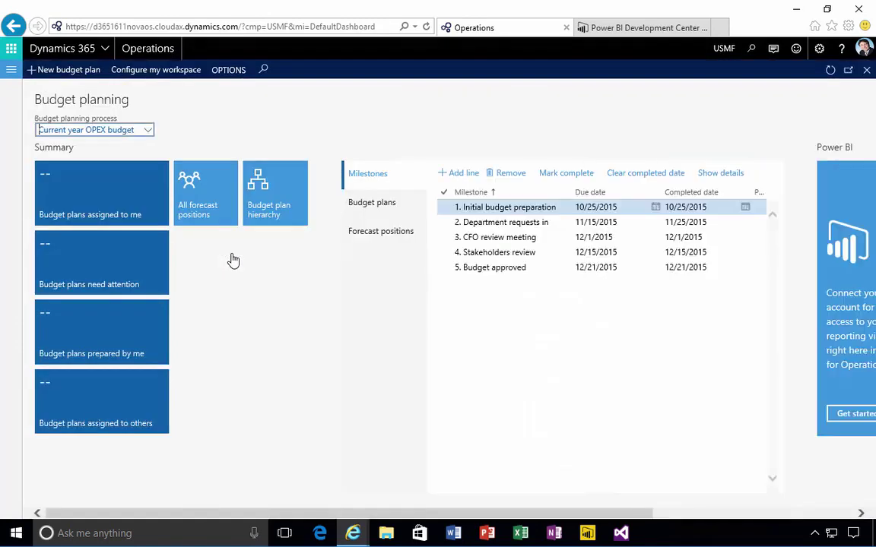
{"action": "scroll", "coordinate": [335, 373], "scroll_direction": "down", "scroll_amount": 3}
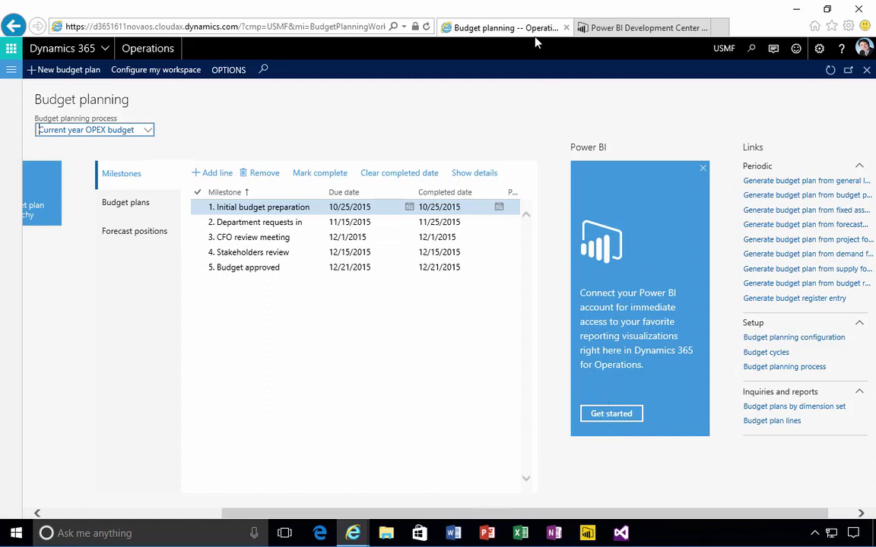
{"action": "left_click", "coordinate": [629, 32]}
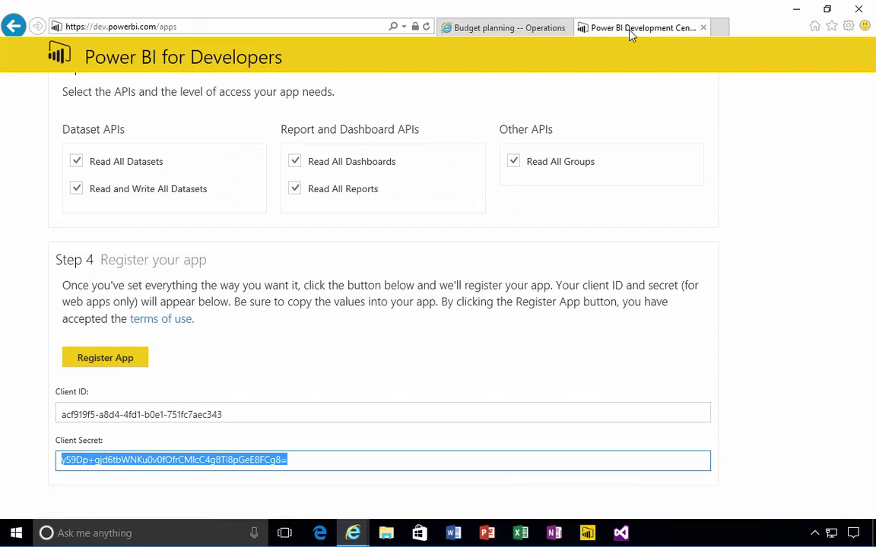
{"action": "left_click", "coordinate": [703, 28]}
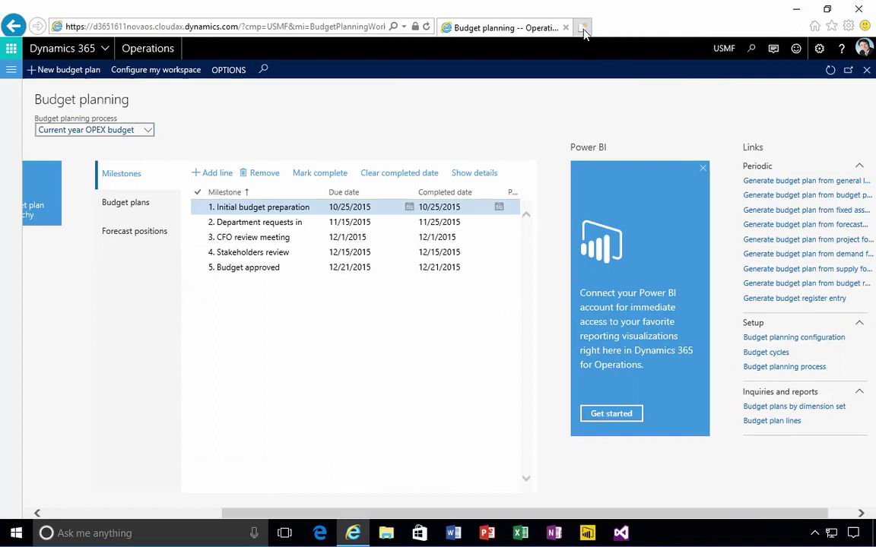
Step: Load powerbi.com in a new tab and sign in to the Power BI service
{"action": "left_click", "coordinate": [583, 28]}
{"action": "type", "text": "power"}
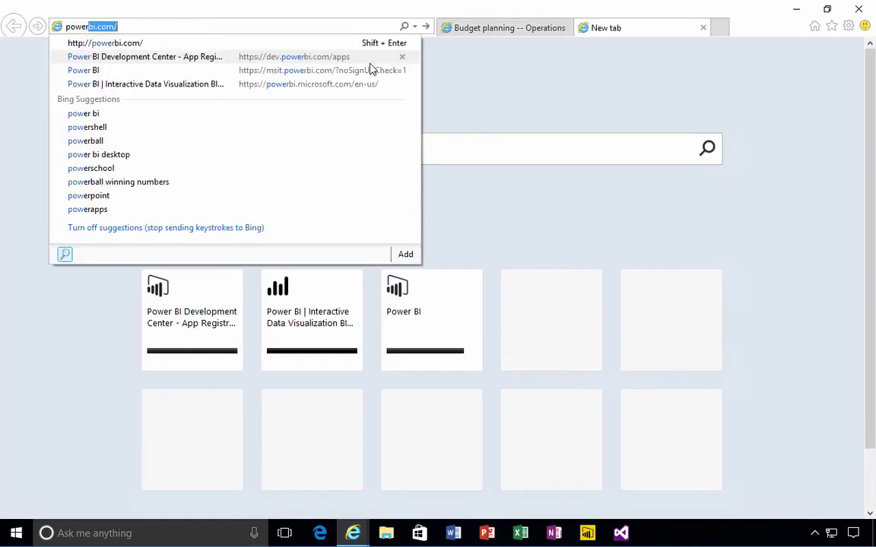
{"action": "key", "text": "Return"}
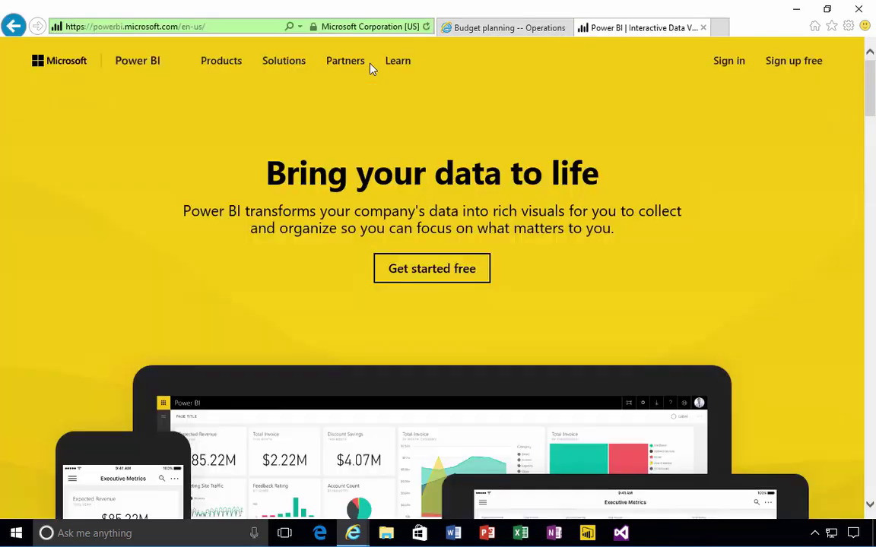
{"action": "left_click", "coordinate": [742, 65]}
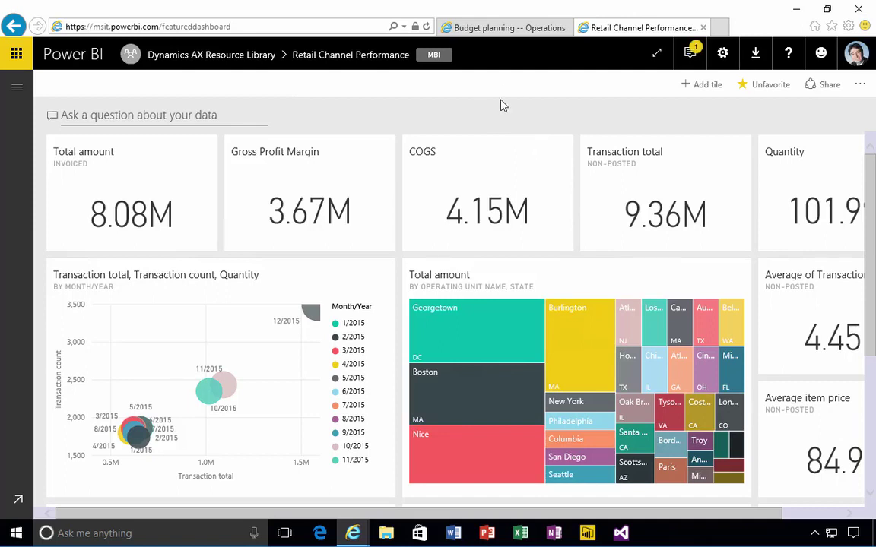
Step: Copy the Dynamics 365 environment's base URL from the Budget planning tab, then return to Power BI
{"action": "left_click", "coordinate": [507, 29]}
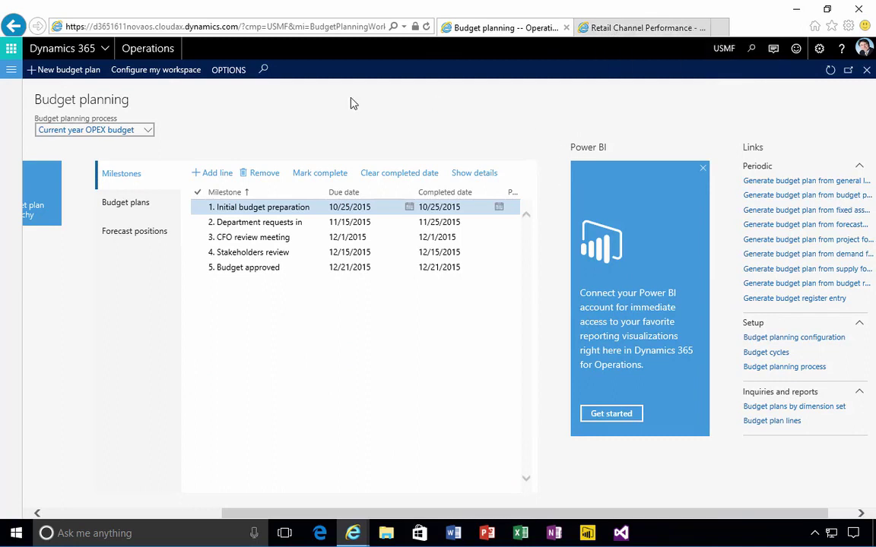
{"action": "left_click", "coordinate": [185, 30]}
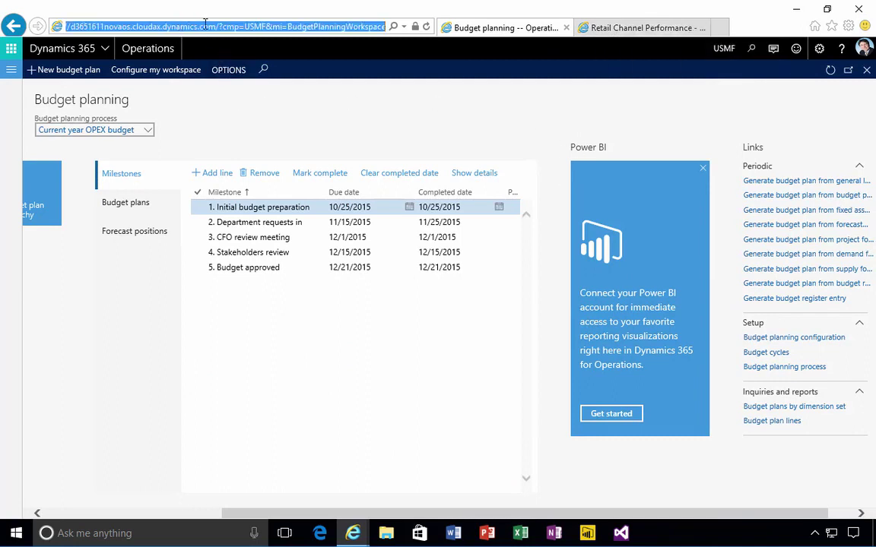
{"action": "left_click_drag", "start_coordinate": [215, 27], "coordinate": [55, 25]}
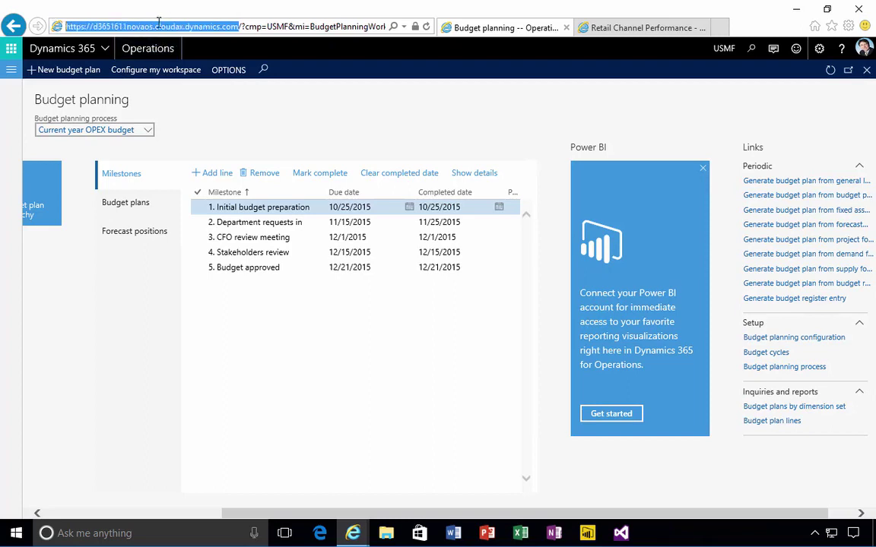
{"action": "left_click", "coordinate": [677, 27]}
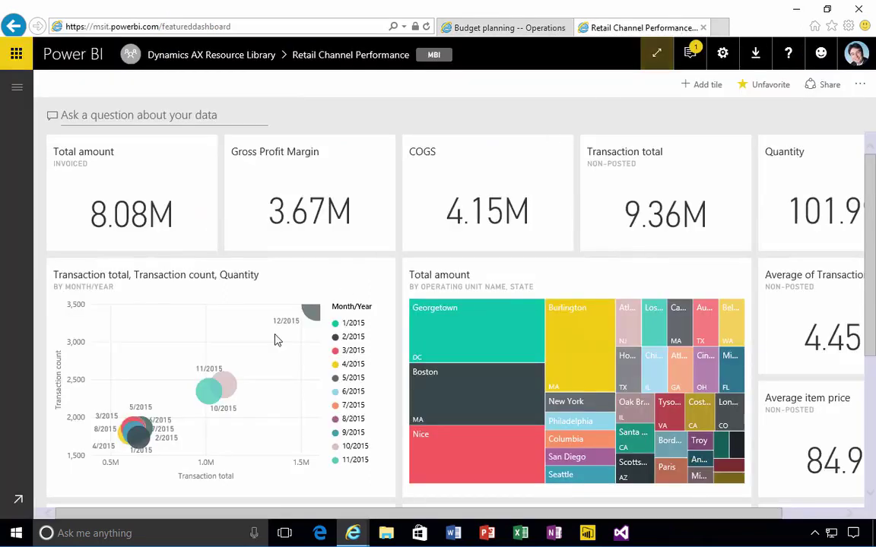
Step: Browse Get Data > Services and scroll the AppSource apps to the Microsoft Dynamics AX packs
{"action": "left_click", "coordinate": [19, 502]}
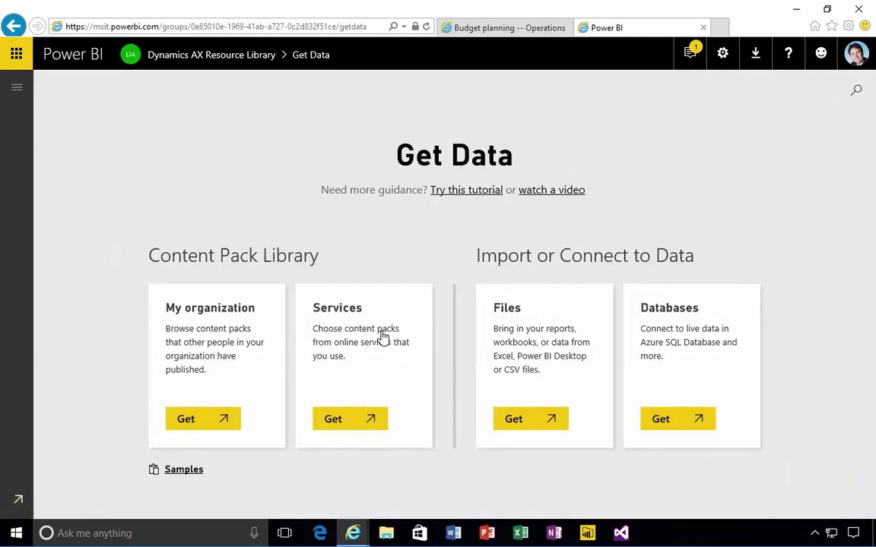
{"action": "left_click", "coordinate": [336, 428]}
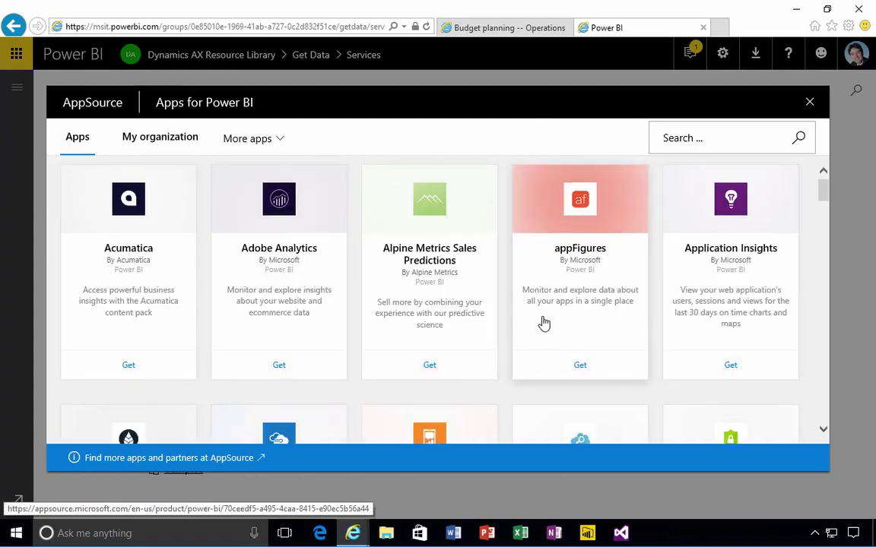
{"action": "scroll", "coordinate": [565, 312], "scroll_direction": "down", "scroll_amount": 3}
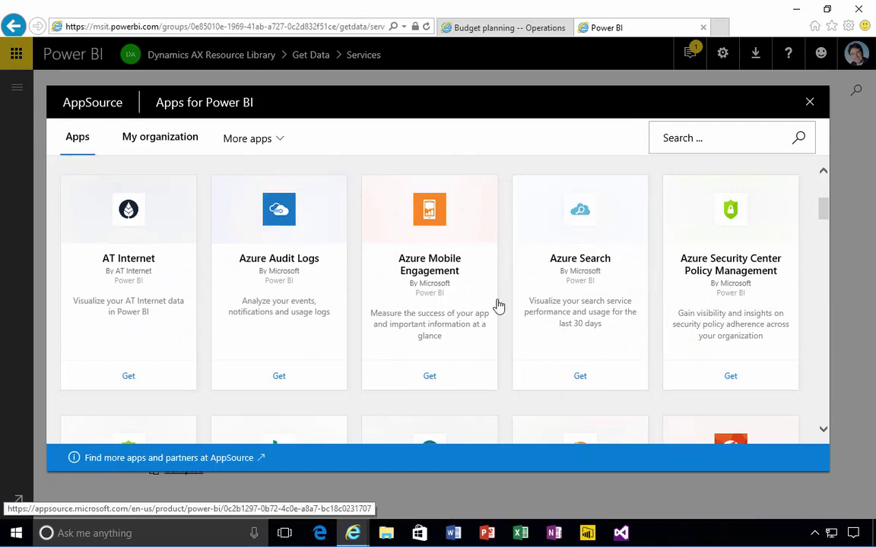
{"action": "scroll", "coordinate": [528, 308], "scroll_direction": "down", "scroll_amount": 5}
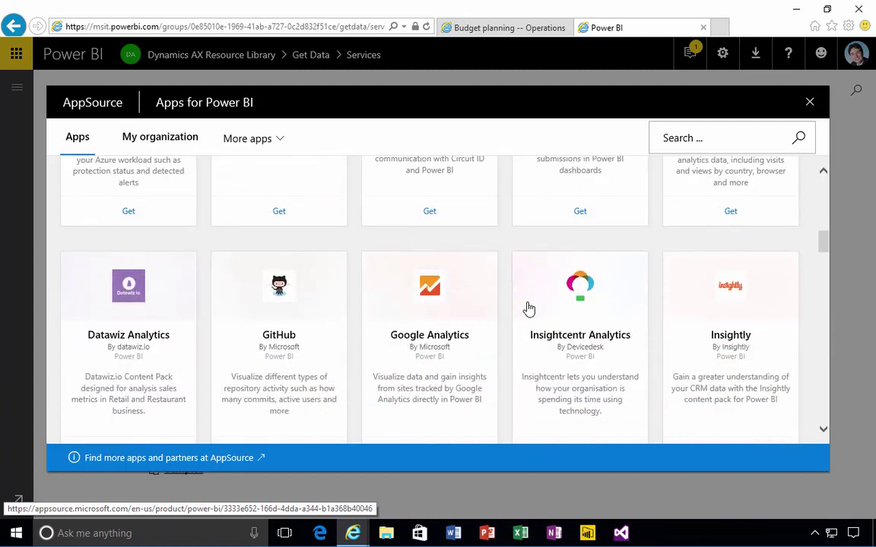
{"action": "scroll", "coordinate": [529, 308], "scroll_direction": "down", "scroll_amount": 2}
{"action": "scroll", "coordinate": [529, 308], "scroll_direction": "down", "scroll_amount": 2}
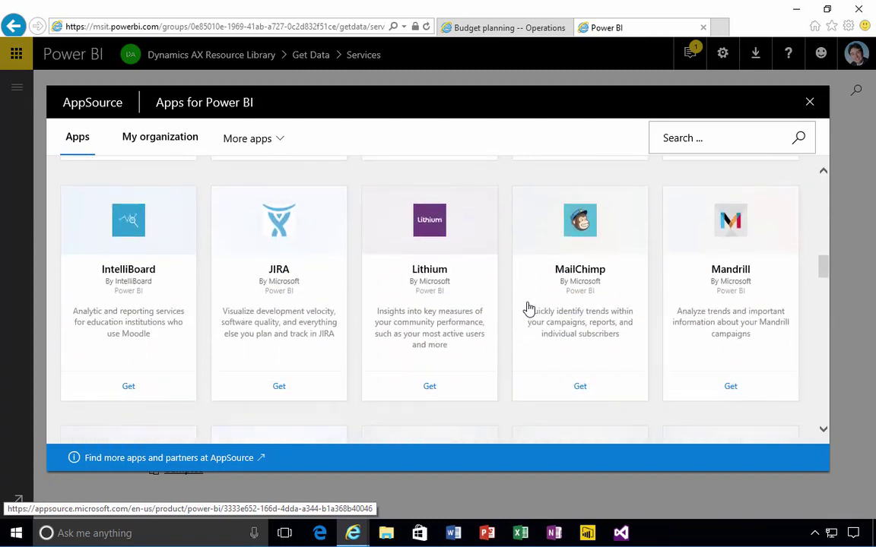
{"action": "scroll", "coordinate": [529, 308], "scroll_direction": "down", "scroll_amount": 2}
{"action": "scroll", "coordinate": [528, 308], "scroll_direction": "down", "scroll_amount": 1}
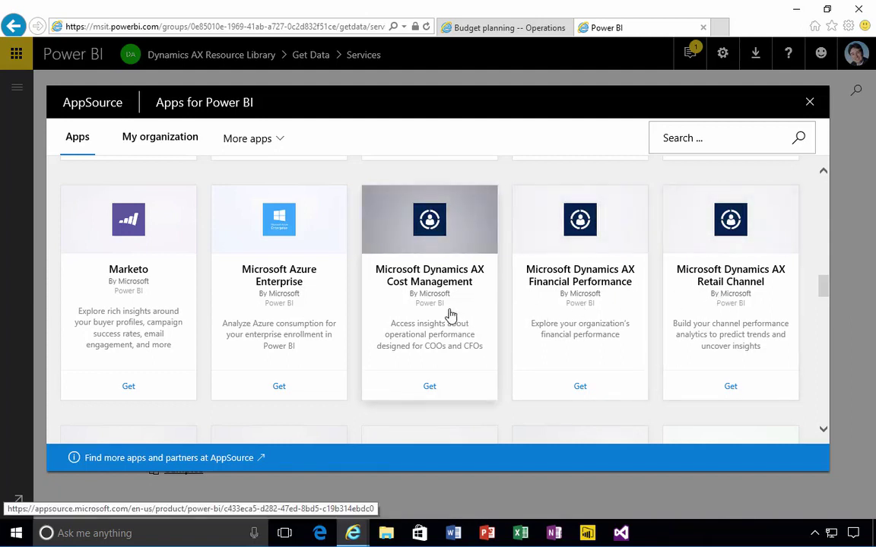
{"action": "scroll", "coordinate": [459, 323], "scroll_direction": "down", "scroll_amount": 1}
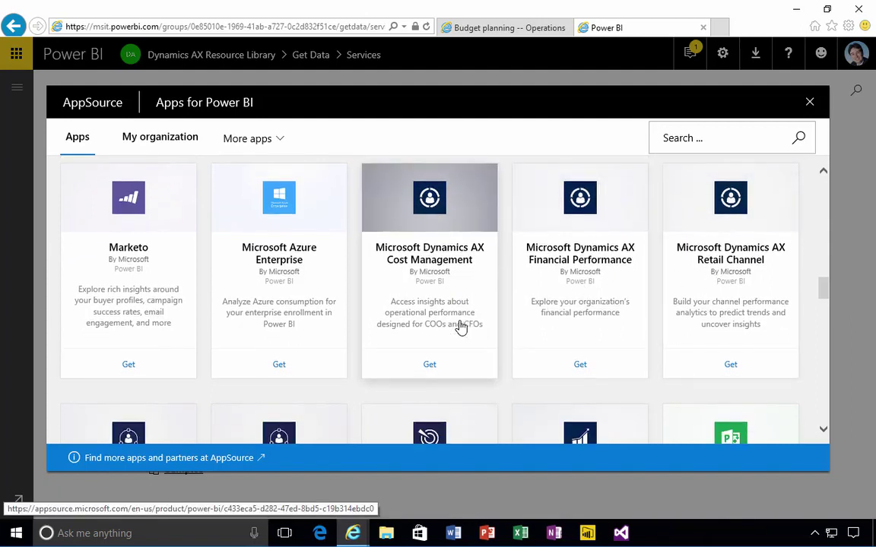
Step: Get the Dynamics AX Financial Performance content pack, paste the environment URL, and choose OAuth2 authentication
{"action": "left_click", "coordinate": [548, 297]}
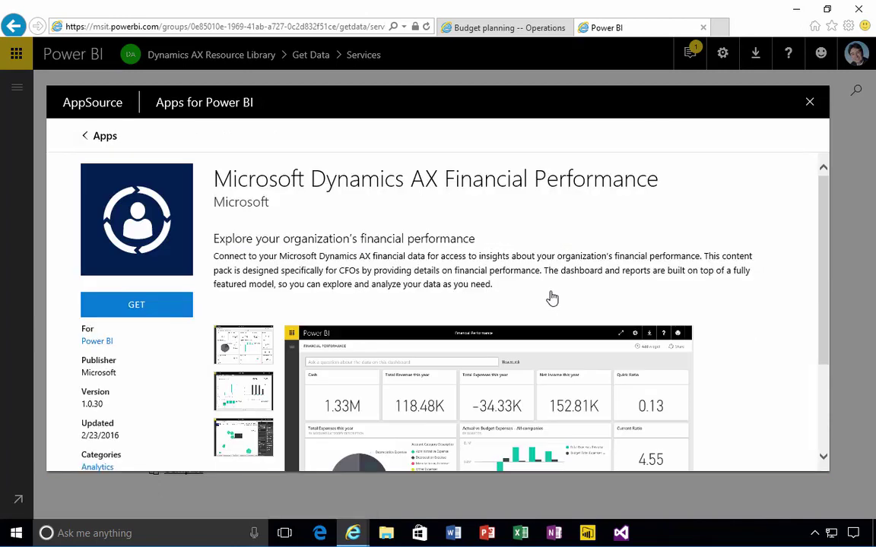
{"action": "left_click", "coordinate": [139, 305]}
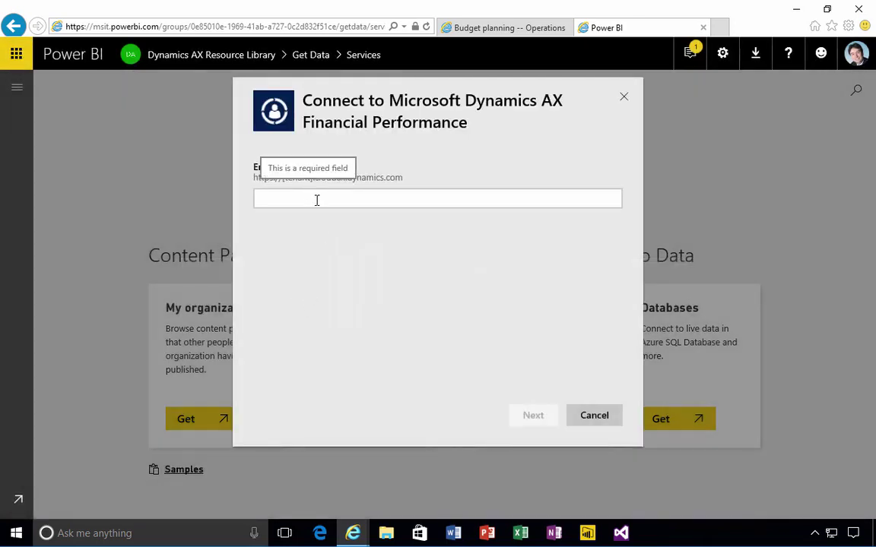
{"action": "left_click", "coordinate": [317, 200]}
{"action": "type", "text": "https://d3651611novaos.cloudax.dynamics.com"}
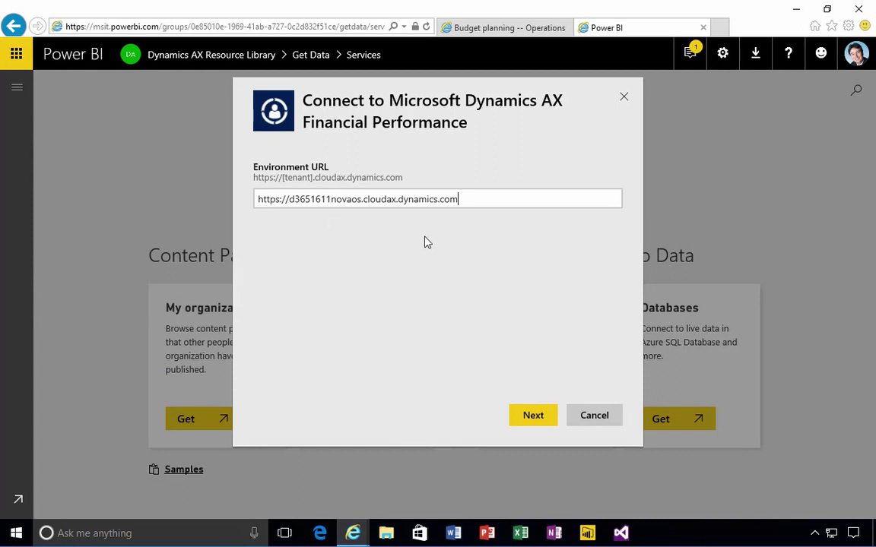
{"action": "left_click", "coordinate": [533, 417]}
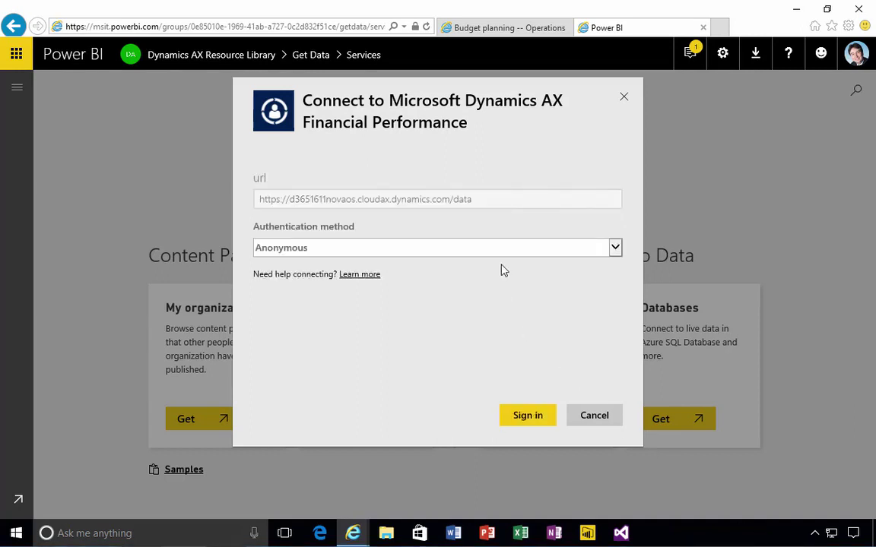
{"action": "left_click", "coordinate": [502, 250]}
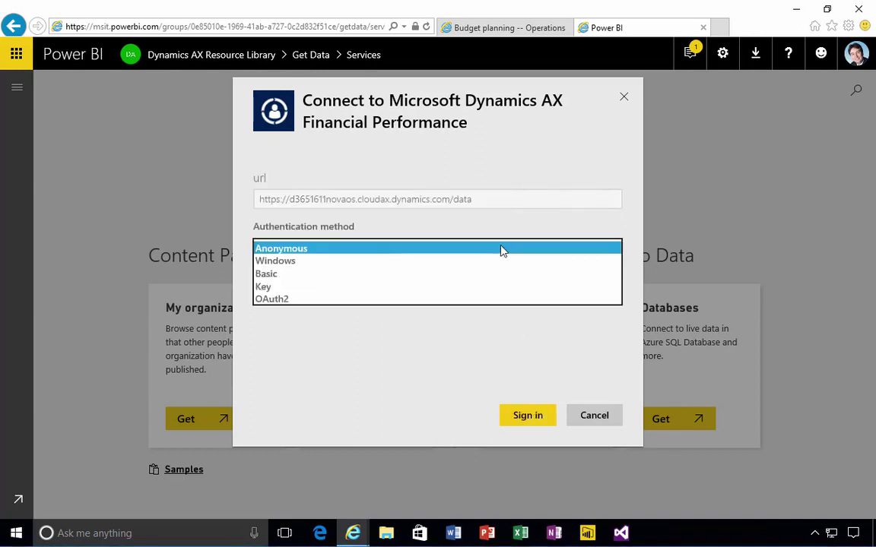
{"action": "left_click", "coordinate": [289, 299]}
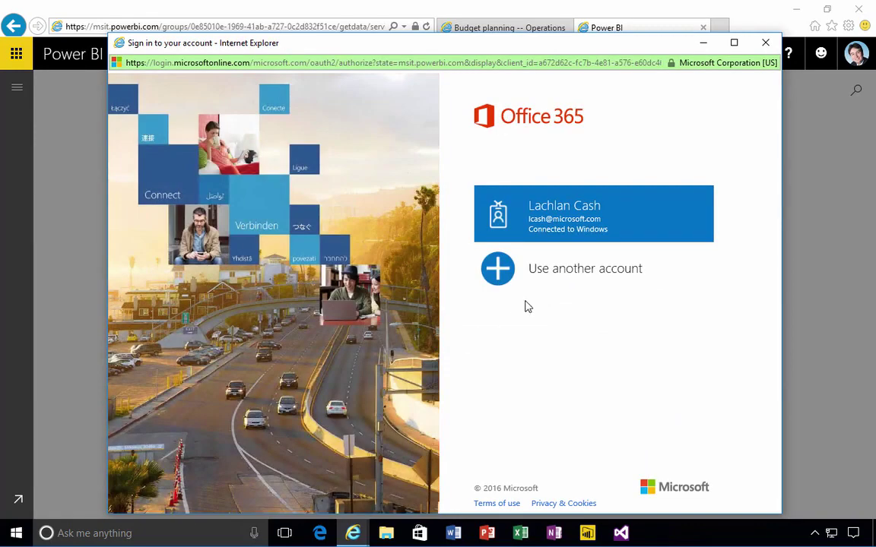
Step: Sign in with the existing work account and open the Financial Performance dashboard from My Workspace
{"action": "left_click", "coordinate": [556, 220]}
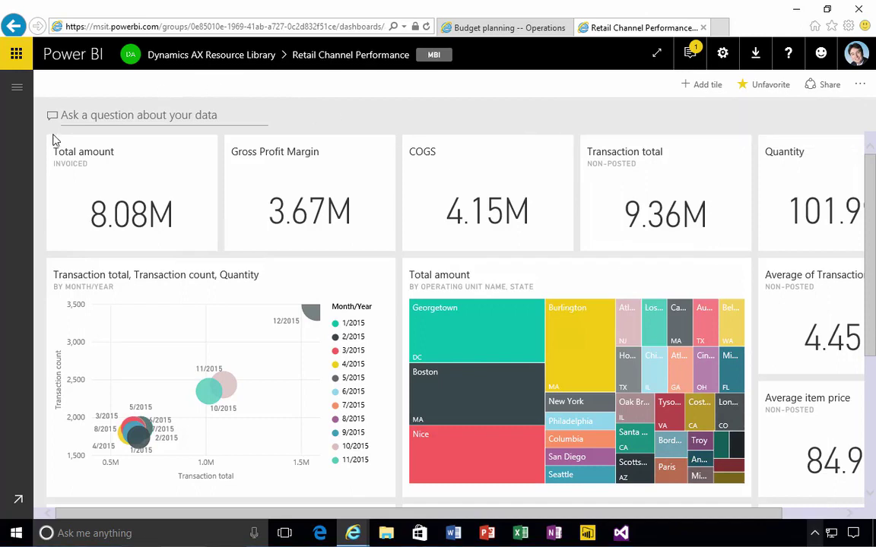
{"action": "left_click", "coordinate": [17, 88]}
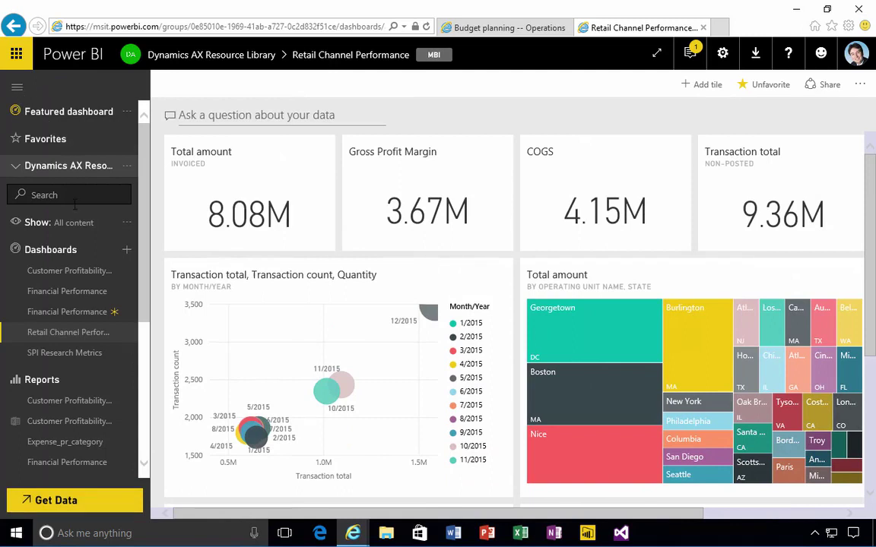
{"action": "left_click", "coordinate": [79, 321]}
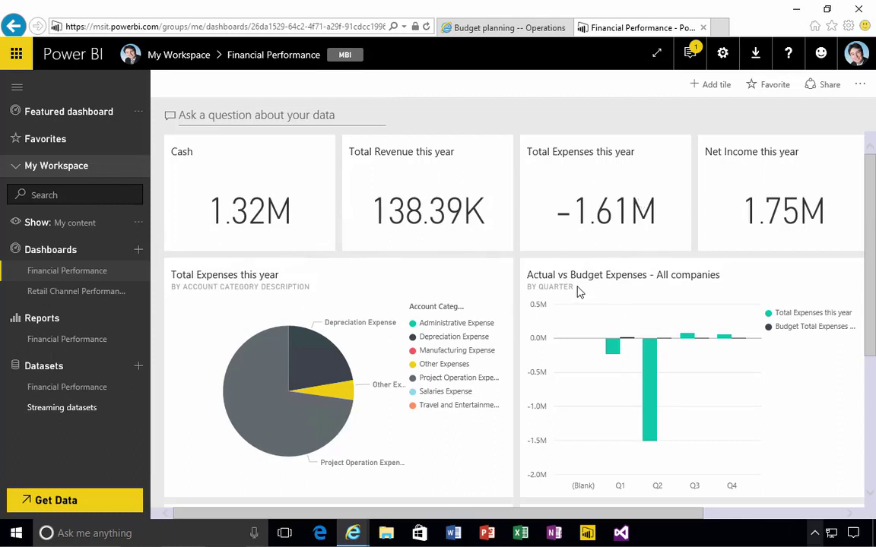
Step: Return to the Budget planning workspace, start the Power BI connection, and accept D365 Deployment's permissions
{"action": "left_click", "coordinate": [502, 28]}
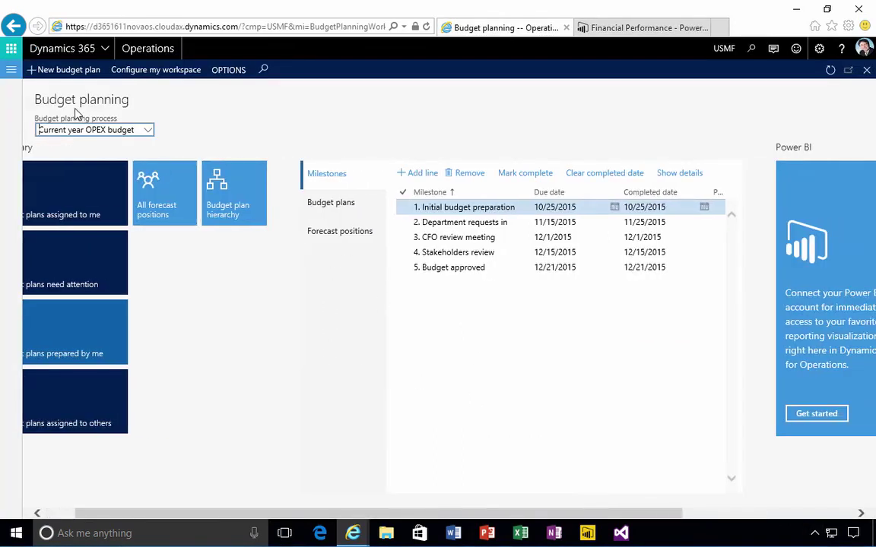
{"action": "scroll", "coordinate": [293, 305], "scroll_direction": "right", "scroll_amount": 3}
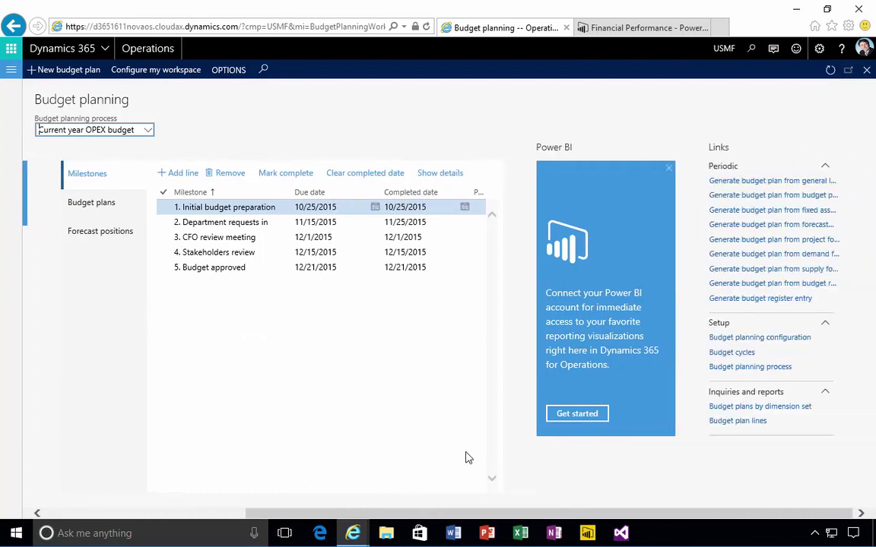
{"action": "left_click", "coordinate": [592, 421]}
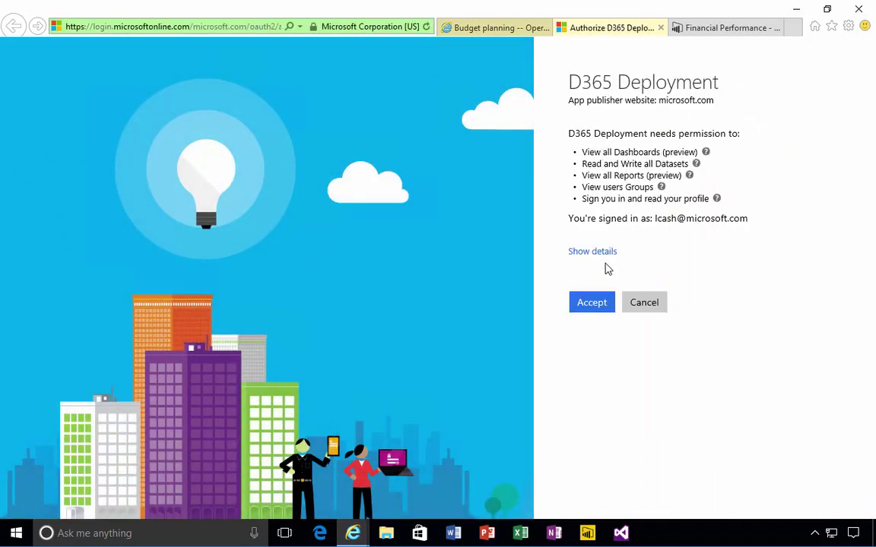
{"action": "left_click", "coordinate": [589, 305]}
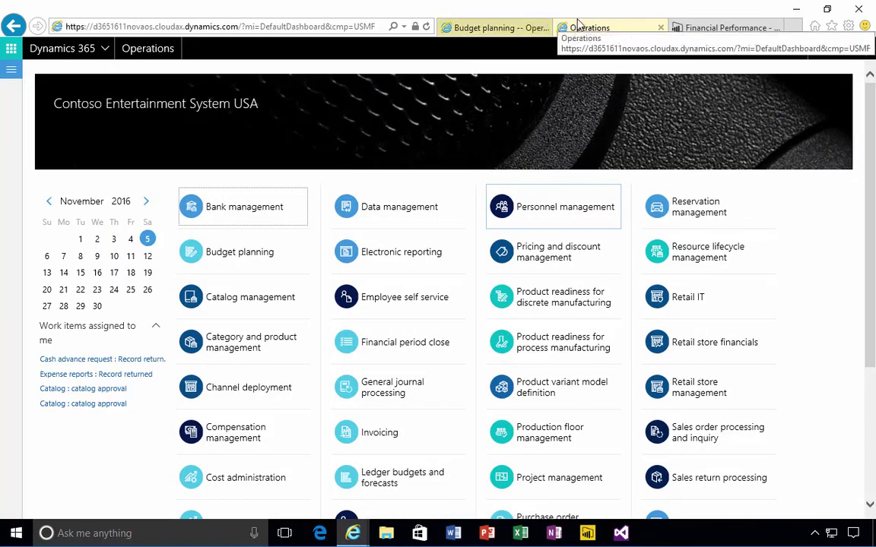
Step: Close the duplicate Operations tab and select the Financial Performance report in the tile catalog
{"action": "left_click", "coordinate": [661, 27]}
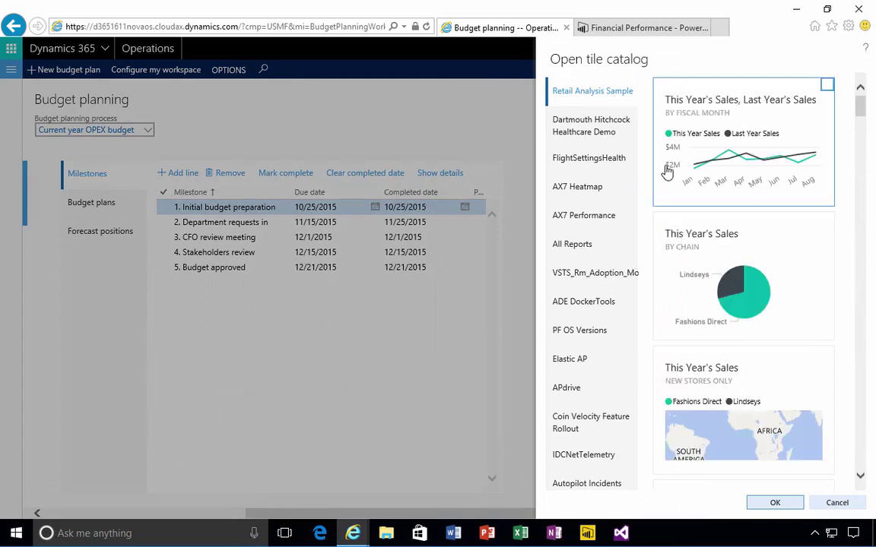
{"action": "scroll", "coordinate": [692, 251], "scroll_direction": "down", "scroll_amount": 1}
{"action": "scroll", "coordinate": [694, 261], "scroll_direction": "down", "scroll_amount": 5}
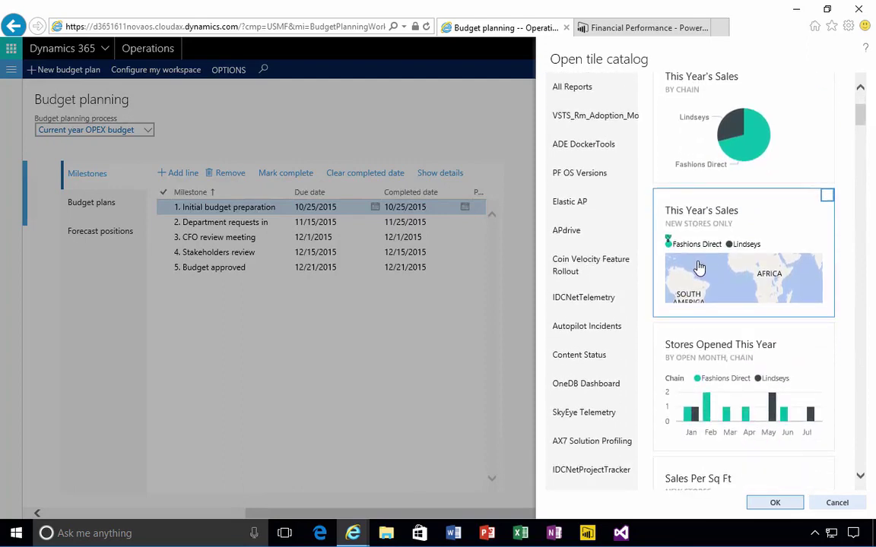
{"action": "scroll", "coordinate": [699, 268], "scroll_direction": "down", "scroll_amount": 5}
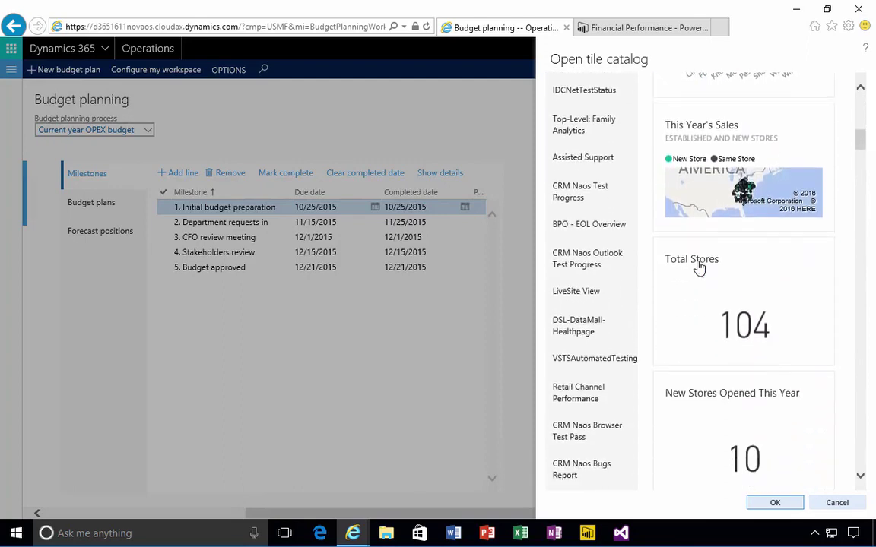
{"action": "scroll", "coordinate": [698, 267], "scroll_direction": "down", "scroll_amount": 4}
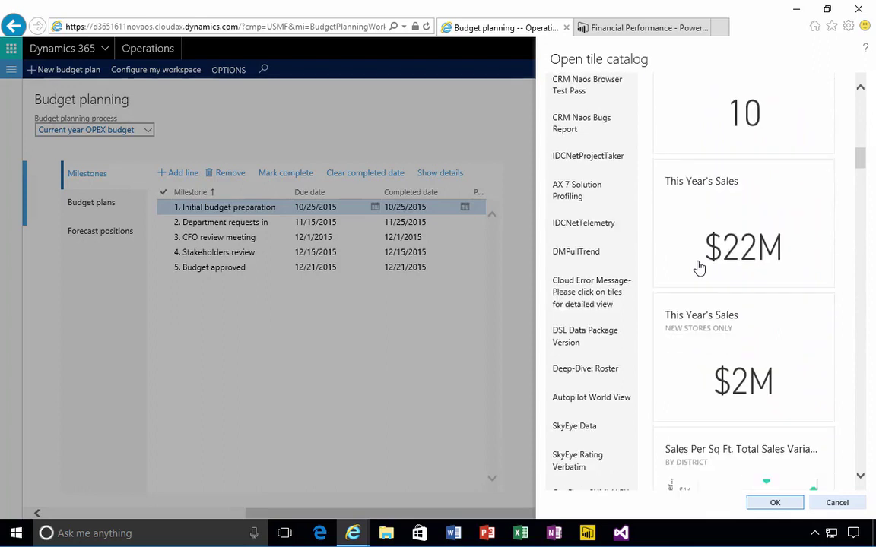
{"action": "scroll", "coordinate": [699, 268], "scroll_direction": "down", "scroll_amount": 1}
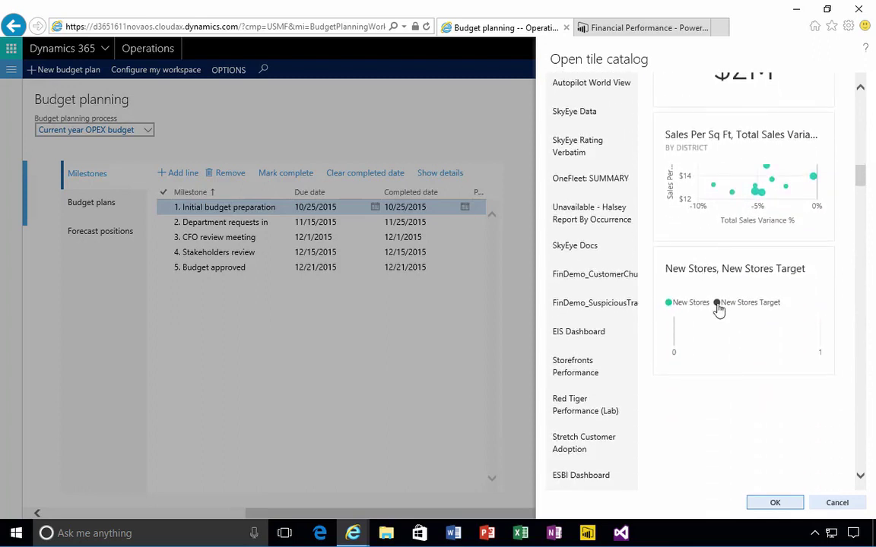
{"action": "scroll", "coordinate": [751, 431], "scroll_direction": "down", "scroll_amount": 15}
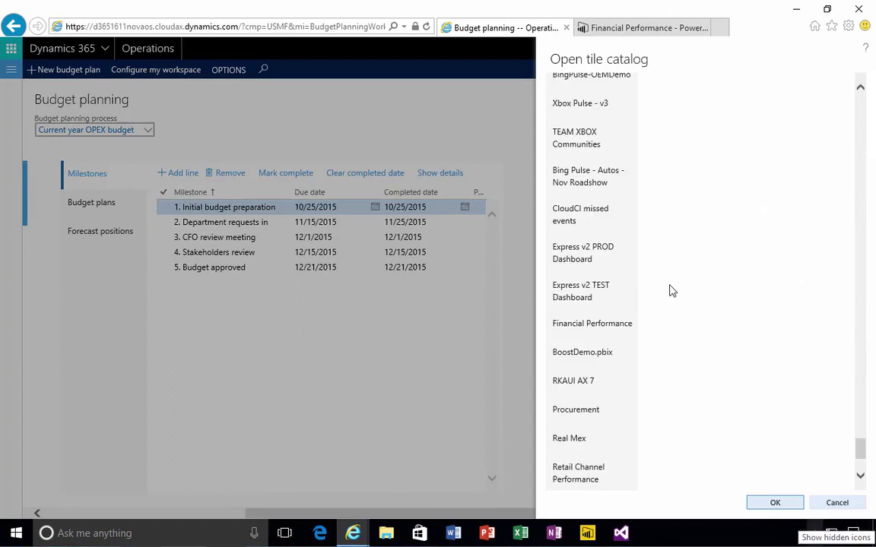
{"action": "left_click", "coordinate": [615, 323]}
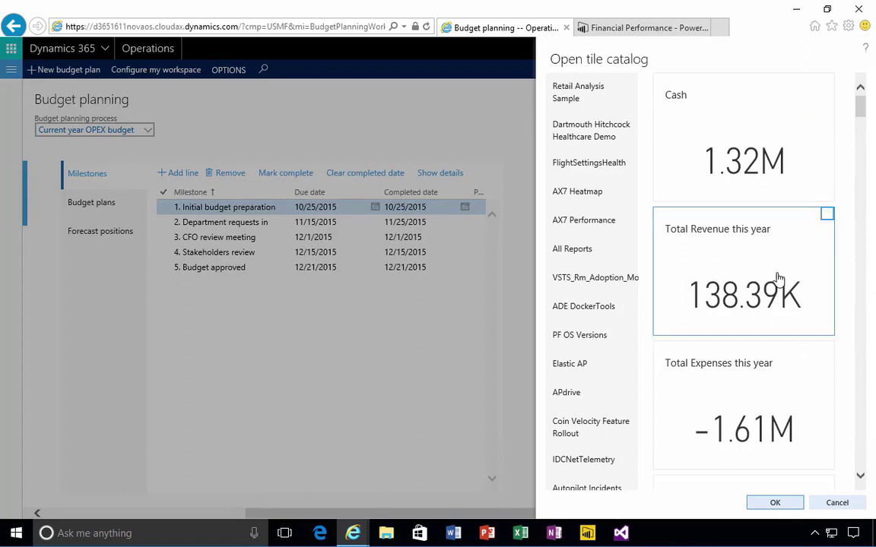
Step: Check the Actual vs Budget Expenses tile and add it to the Budget planning workspace
{"action": "scroll", "coordinate": [778, 280], "scroll_direction": "down", "scroll_amount": 2}
{"action": "scroll", "coordinate": [778, 280], "scroll_direction": "down", "scroll_amount": 8}
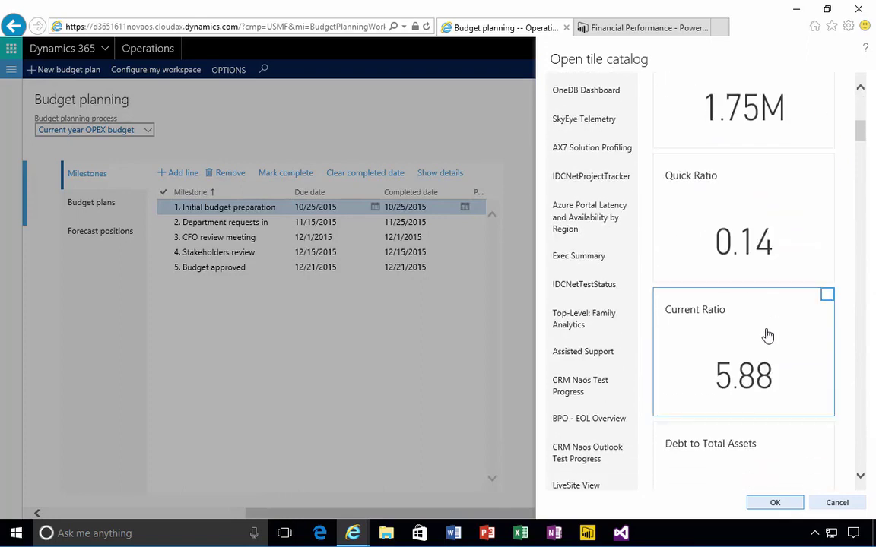
{"action": "scroll", "coordinate": [768, 340], "scroll_direction": "down", "scroll_amount": 8}
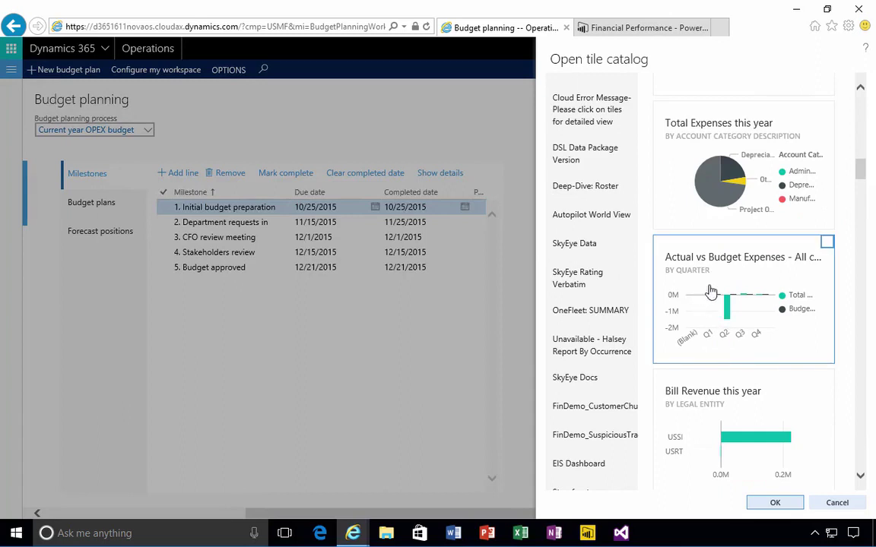
{"action": "left_click", "coordinate": [773, 292]}
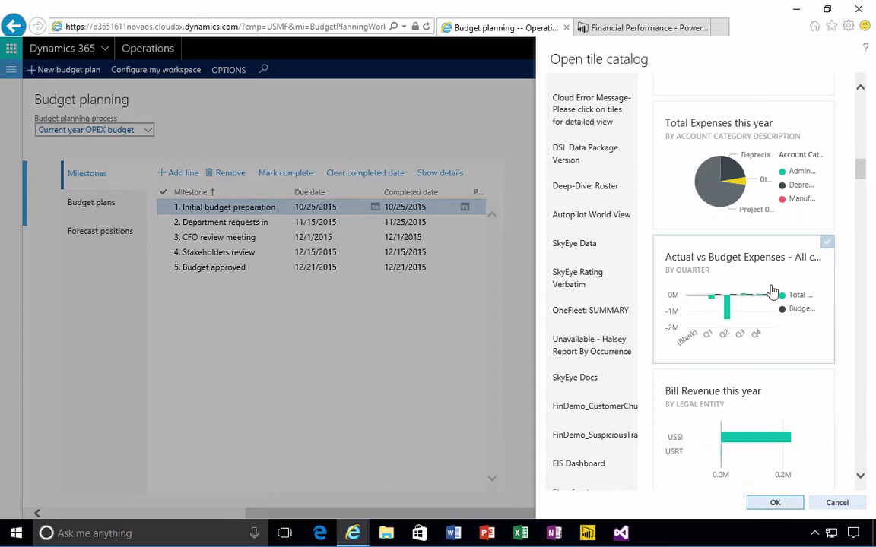
{"action": "left_click", "coordinate": [774, 503]}
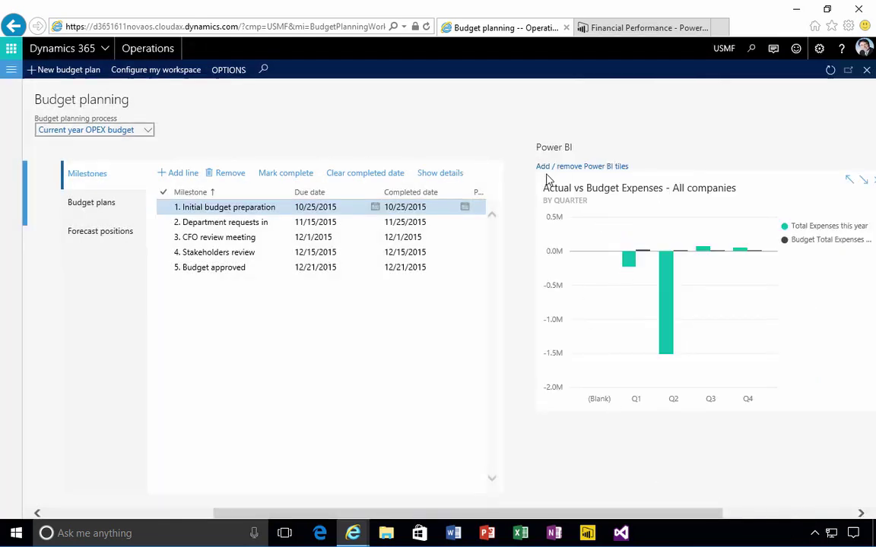
Step: Open the Power BI Expense Analysis report from the pinned Actual vs Budget Expenses tile
{"action": "scroll", "coordinate": [644, 464], "scroll_direction": "right", "scroll_amount": 3}
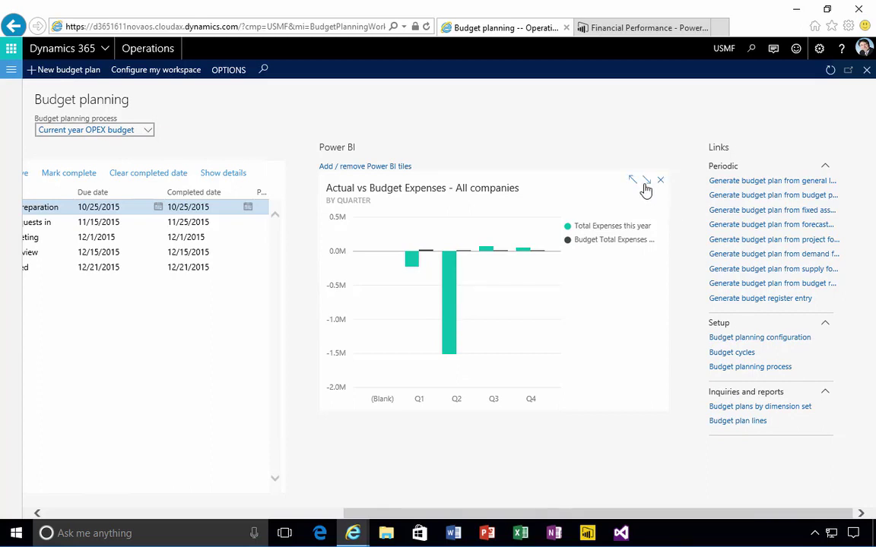
{"action": "left_click", "coordinate": [451, 293]}
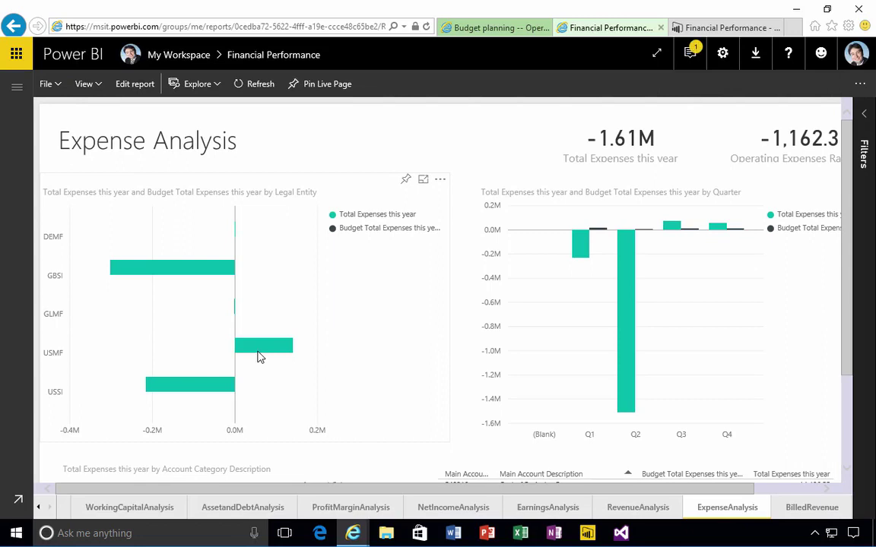
Step: Cross-filter the Expense Analysis page to USMF, review the charts below, and return to Budget planning
{"action": "left_click", "coordinate": [260, 350]}
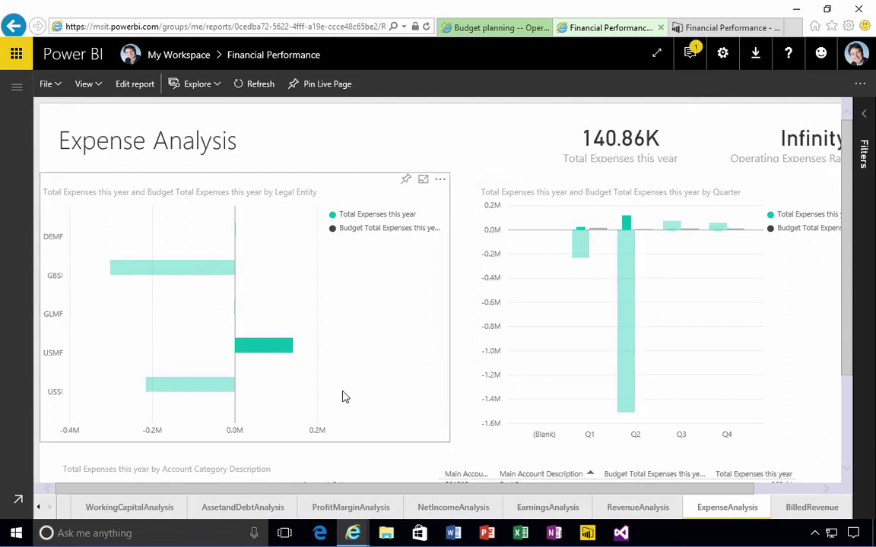
{"action": "scroll", "coordinate": [343, 396], "scroll_direction": "down", "scroll_amount": 3}
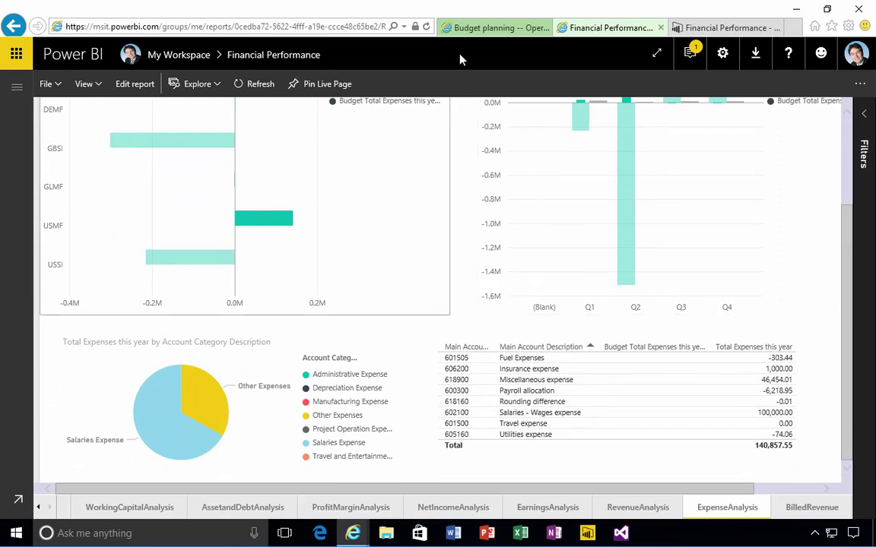
{"action": "left_click", "coordinate": [473, 28]}
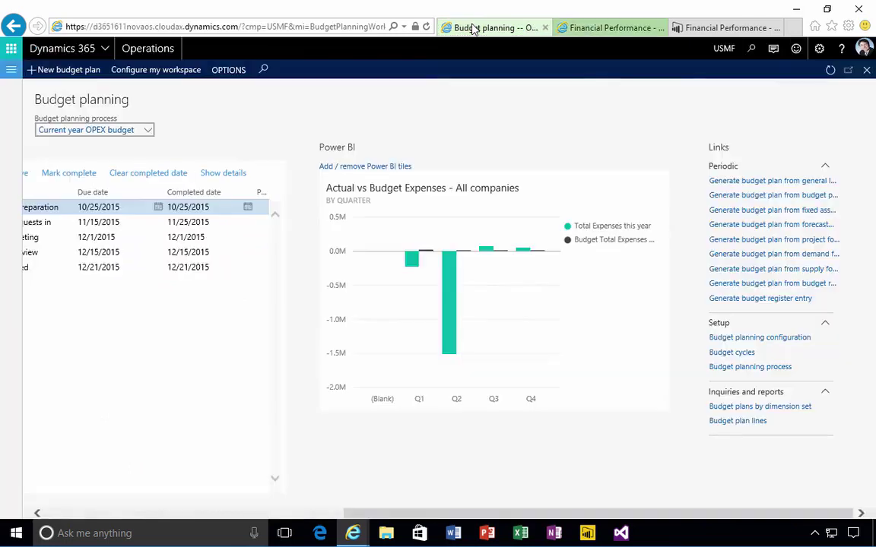
Step: Navigate through Modules to System administration > Setup > Power BI
{"action": "left_click", "coordinate": [10, 70]}
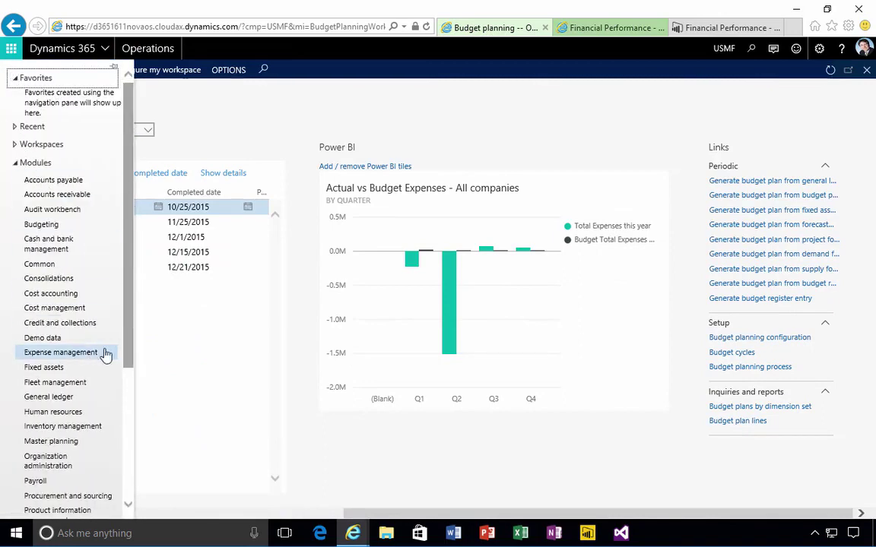
{"action": "scroll", "coordinate": [85, 417], "scroll_direction": "down", "scroll_amount": 5}
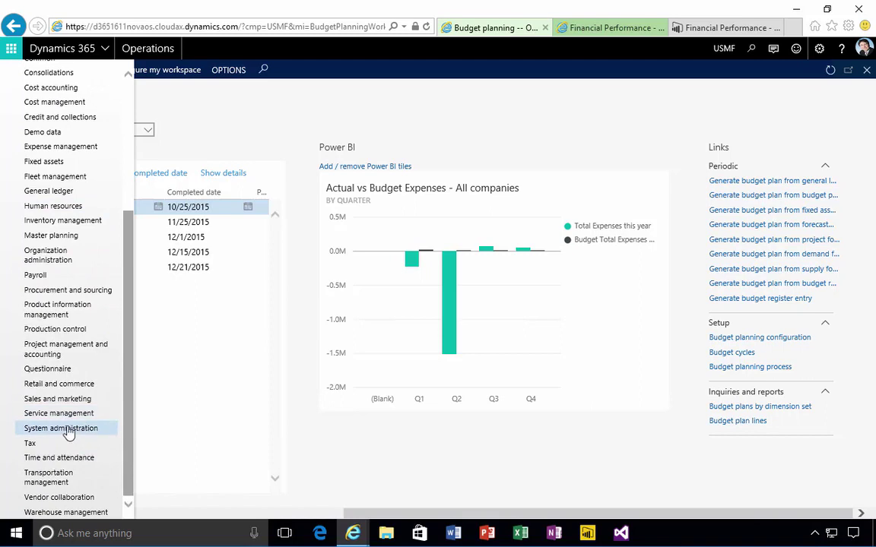
{"action": "left_click", "coordinate": [54, 430]}
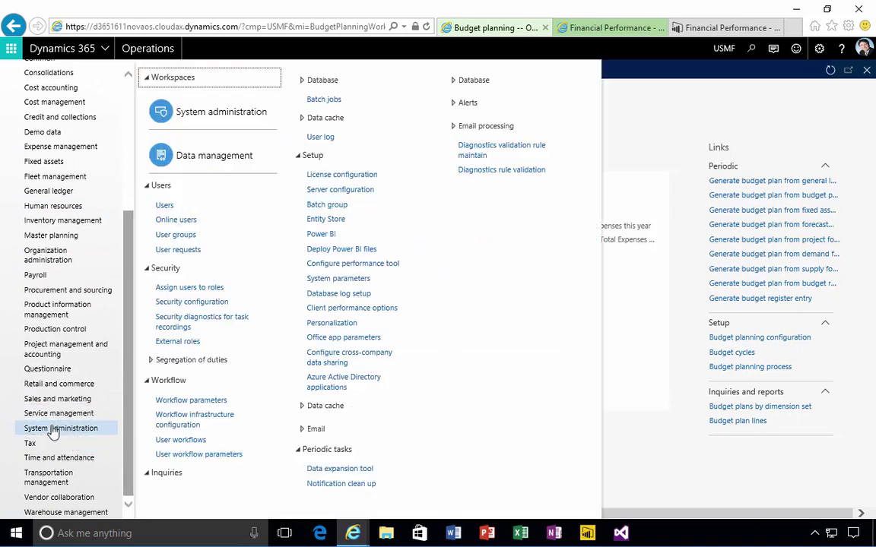
{"action": "left_click", "coordinate": [327, 235]}
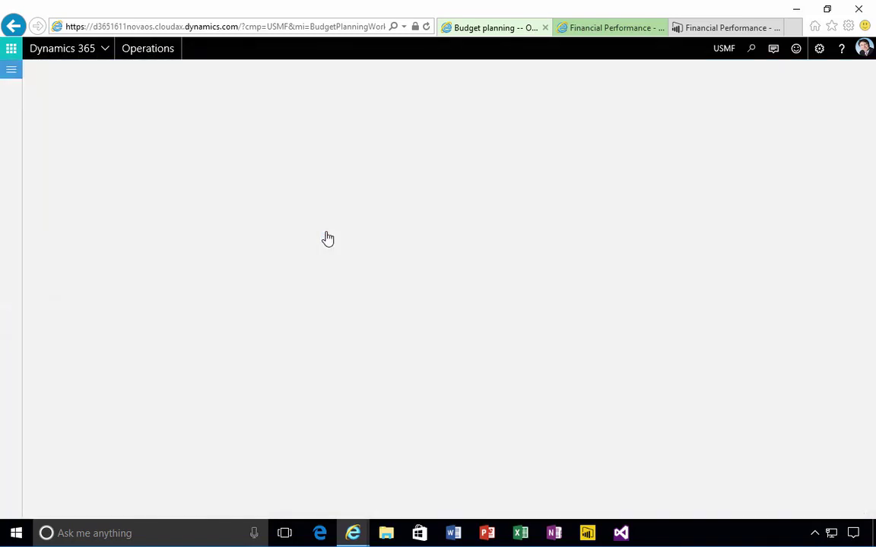